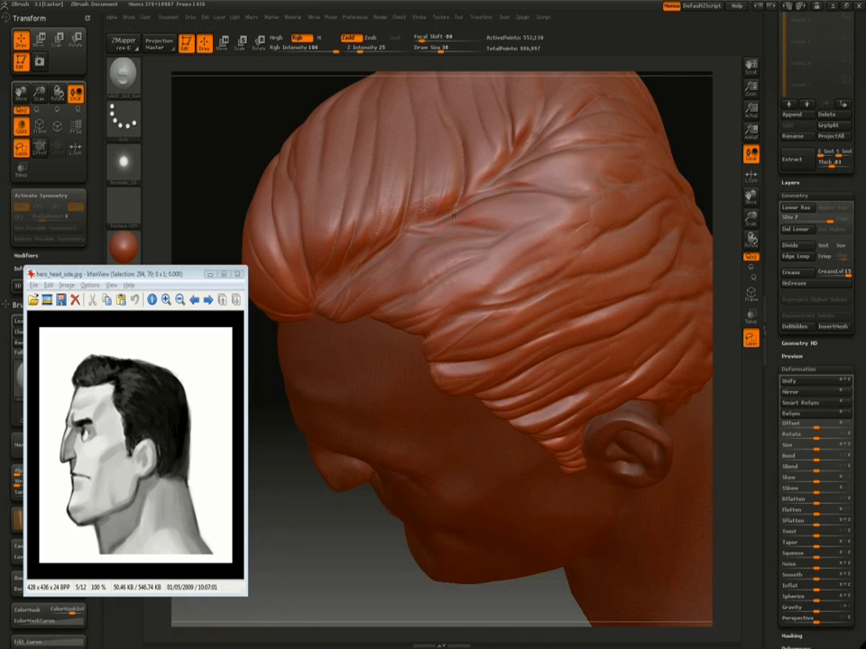
# Examine the sculpted hair from the sides, back and crown, with the Pinch brush made active.
pyautogui.moveTo(277, 400)
pyautogui.mouseDown()
pyautogui.moveTo(366, 287)
pyautogui.moveTo(325, 325)
pyautogui.moveTo(288, 288)
pyautogui.moveTo(297, 264)
pyautogui.mouseUp()
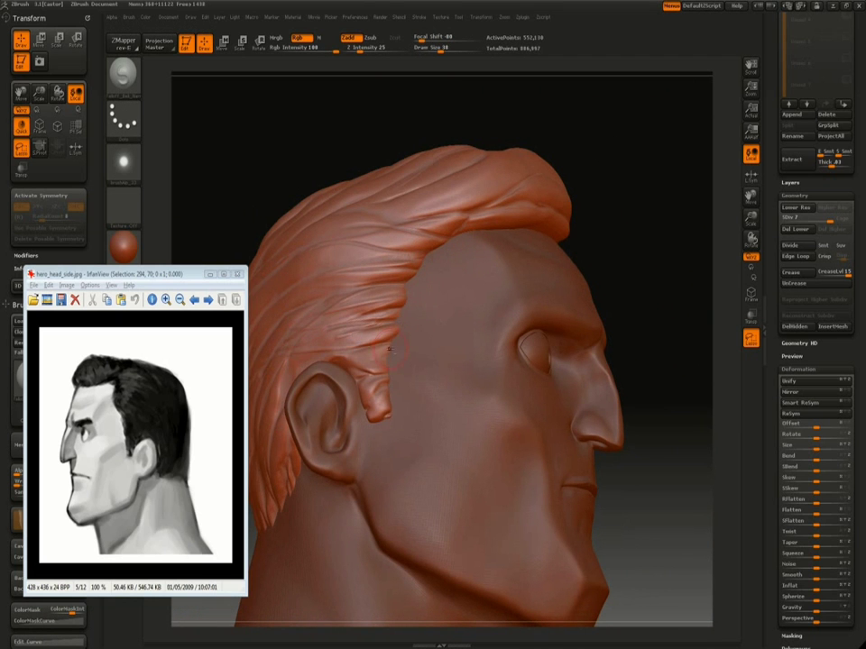
pyautogui.moveTo(598, 214)
pyautogui.mouseDown()
pyautogui.moveTo(546, 259)
pyautogui.moveTo(341, 276)
pyautogui.moveTo(386, 308)
pyautogui.moveTo(614, 242)
pyautogui.moveTo(230, 233)
pyautogui.mouseUp()
pyautogui.moveTo(235, 380); pyautogui.dragTo(419, 299)
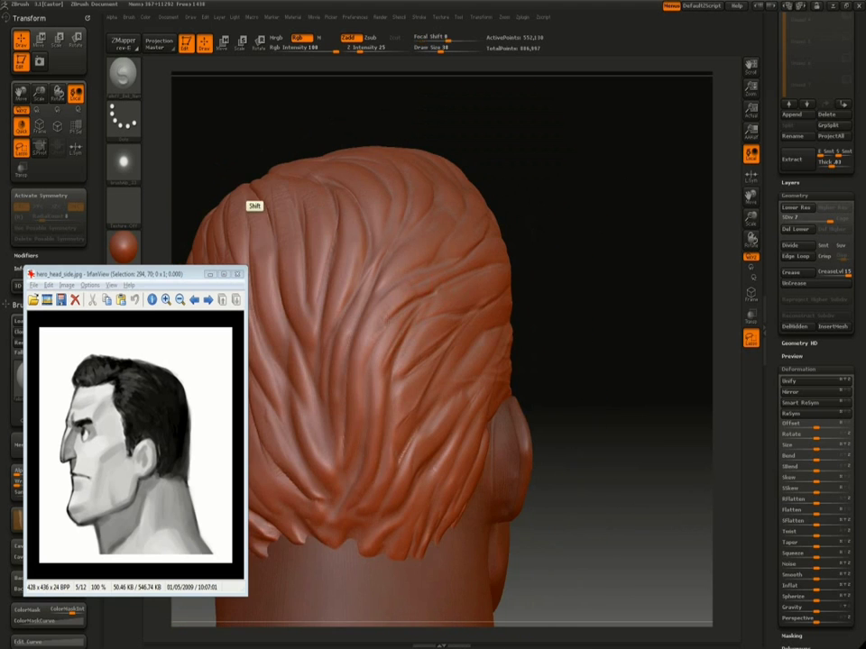
pyautogui.moveTo(533, 243); pyautogui.dragTo(383, 256)
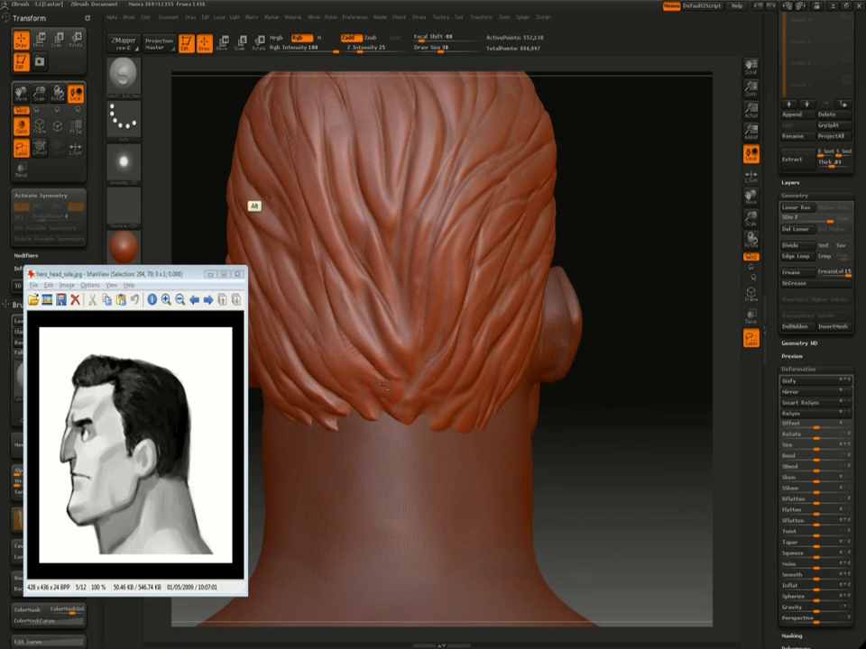
pyautogui.moveTo(602, 195)
pyautogui.keyDown('alt'); pyautogui.mouseDown()
pyautogui.moveTo(624, 293)
pyautogui.moveTo(629, 250)
pyautogui.mouseUp(); pyautogui.keyUp('alt')
pyautogui.press('2')
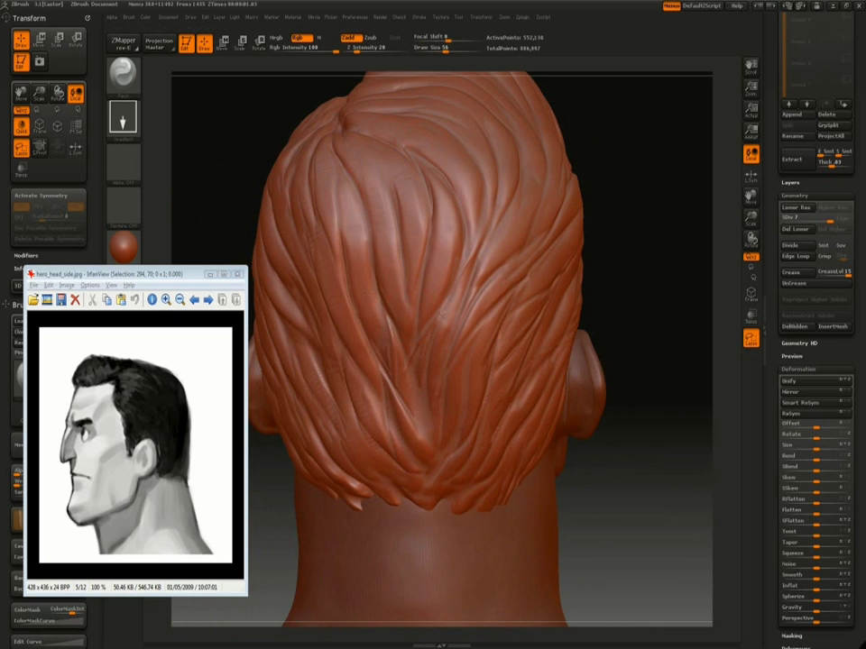
pyautogui.moveTo(631, 162); pyautogui.dragTo(550, 189)
pyautogui.moveTo(629, 103)
pyautogui.keyDown('alt'); pyautogui.mouseDown()
pyautogui.moveTo(636, 193)
pyautogui.moveTo(622, 270)
pyautogui.mouseUp(); pyautogui.keyUp('alt')
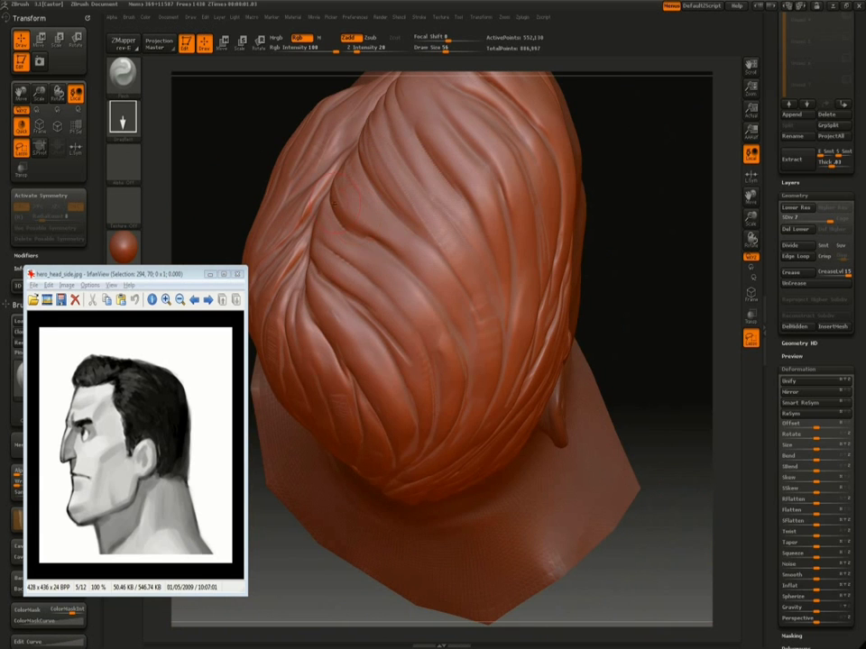
pyautogui.moveTo(605, 187); pyautogui.dragTo(597, 284)
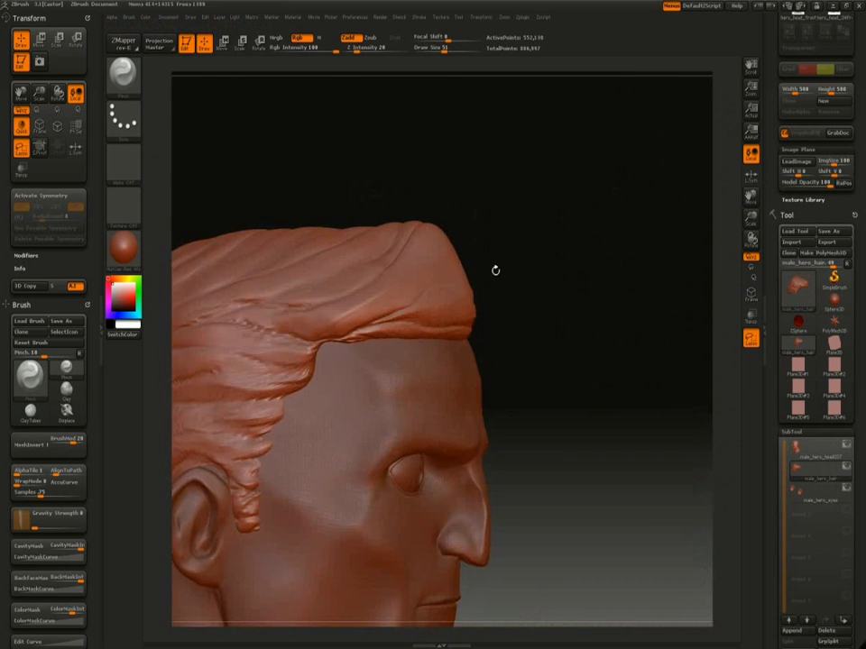
pyautogui.moveTo(495, 269); pyautogui.dragTo(509, 222)
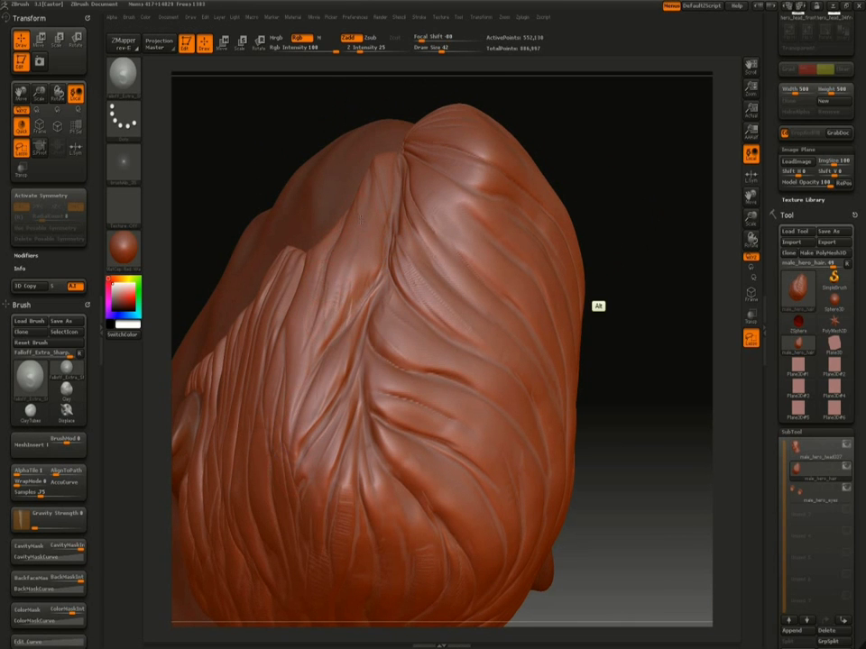
# Shift the hair mass at the back of the head with the Move brush.
pyautogui.moveTo(598, 306)
pyautogui.mouseDown()
pyautogui.moveTo(613, 360)
pyautogui.moveTo(614, 307)
pyautogui.moveTo(599, 435)
pyautogui.moveTo(526, 323)
pyautogui.moveTo(563, 294)
pyautogui.moveTo(593, 348)
pyautogui.moveTo(631, 352)
pyautogui.mouseUp()
pyautogui.press('b')
pyautogui.press('m')
pyautogui.press('v')
pyautogui.press('space')
pyautogui.moveTo(465, 410); pyautogui.dragTo(343, 397)
# Carve a long sharp groove down the centre of the back hair with the Falloff_Extra_Sharp brush.
pyautogui.moveTo(595, 423)
pyautogui.keyDown('alt'); pyautogui.mouseDown()
pyautogui.moveTo(583, 358)
pyautogui.moveTo(522, 402)
pyautogui.moveTo(523, 339)
pyautogui.mouseUp(); pyautogui.keyUp('alt')
pyautogui.press('b')
pyautogui.press('c')
pyautogui.press('t')
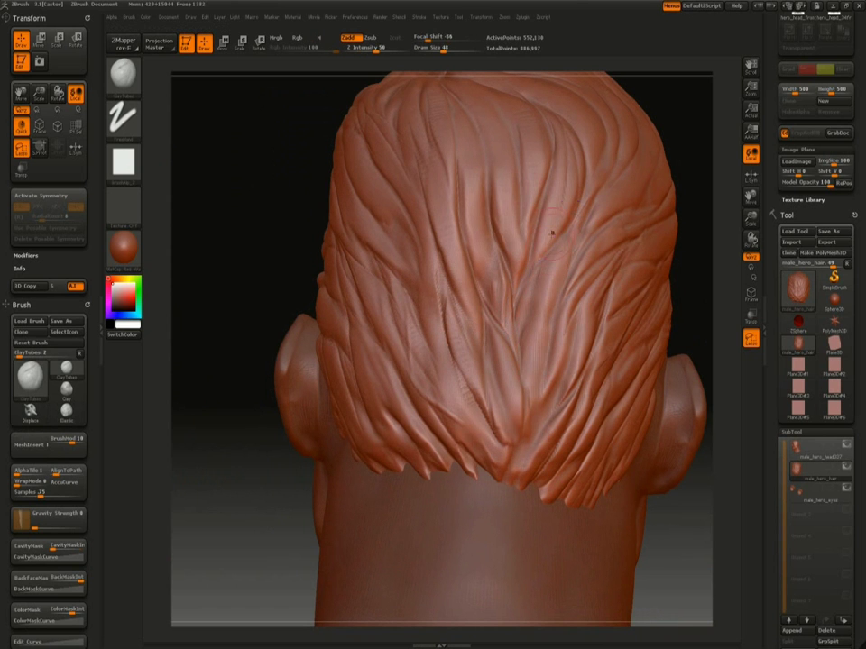
pyautogui.press('b')
pyautogui.press('f')
pyautogui.press('e')
pyautogui.moveTo(543, 259)
pyautogui.keyDown('alt'); pyautogui.mouseDown()
pyautogui.moveTo(531, 404)
pyautogui.moveTo(516, 434)
pyautogui.mouseUp(); pyautogui.keyUp('alt')
# Tighten the central crease in the back hair with the Pinch brush.
pyautogui.press('b')
pyautogui.press('p')
pyautogui.press('i')
pyautogui.moveTo(554, 268); pyautogui.dragTo(523, 431)
# Carve a shorter groove beside the central crease in the lower back hair with the Falloff_Extra_Sharp brush.
pyautogui.press('b')
pyautogui.press('f')
pyautogui.press('e')
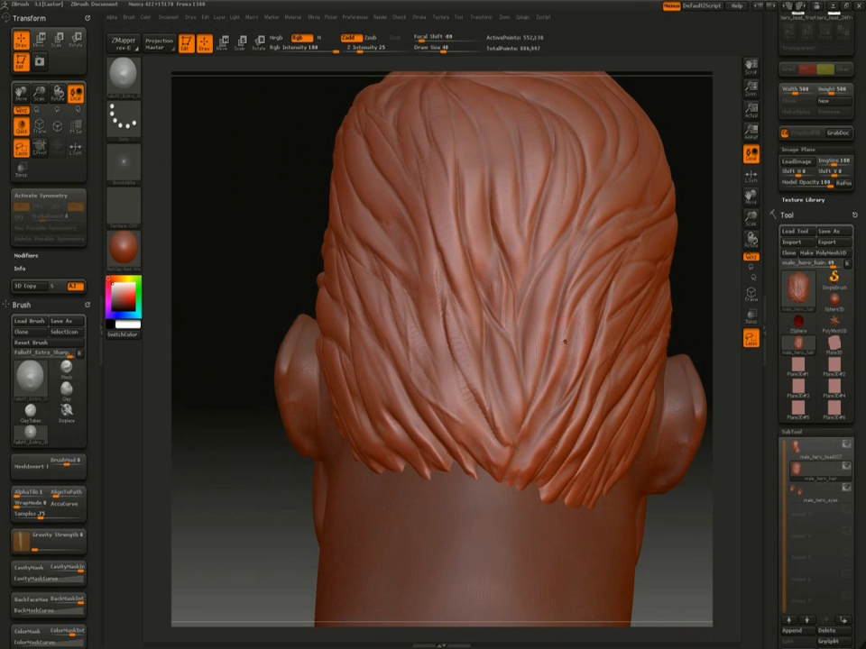
pyautogui.keyDown('alt'); pyautogui.moveTo(566, 342); pyautogui.dragTo(550, 417); pyautogui.keyUp('alt')
# Reshape the top of the front quiff using the Move brush at draw size 97.
pyautogui.keyDown('alt'); pyautogui.moveTo(244, 244); pyautogui.dragTo(663, 270); pyautogui.keyUp('alt')
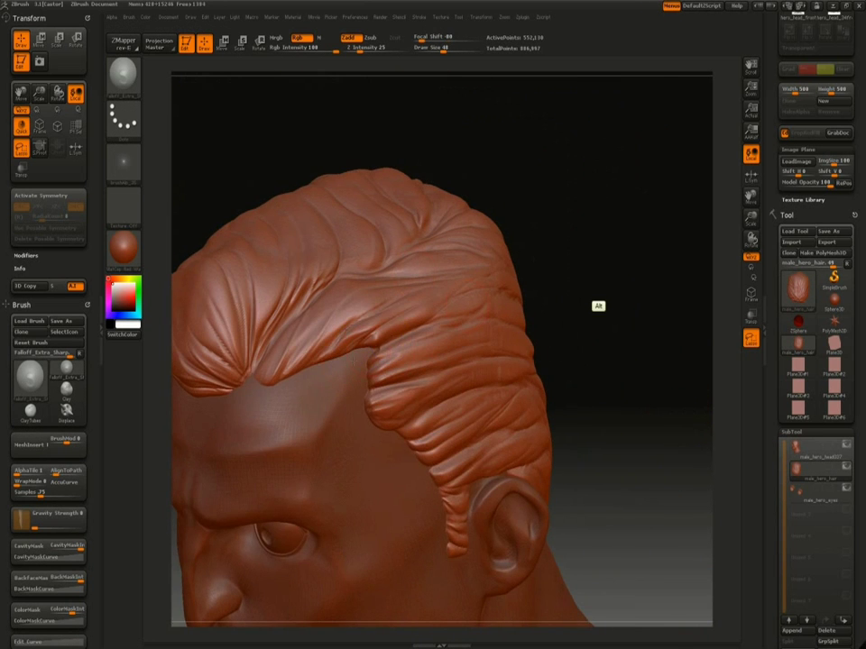
pyautogui.moveTo(529, 242); pyautogui.dragTo(564, 239)
pyautogui.moveTo(602, 298)
pyautogui.keyDown('alt'); pyautogui.mouseDown()
pyautogui.moveTo(603, 215)
pyautogui.moveTo(585, 205)
pyautogui.mouseUp(); pyautogui.keyUp('alt')
pyautogui.moveTo(325, 122)
pyautogui.keyDown('alt'); pyautogui.mouseDown()
pyautogui.moveTo(334, 210)
pyautogui.moveTo(349, 229)
pyautogui.mouseUp(); pyautogui.keyUp('alt')
pyautogui.press('b')
pyautogui.press('m')
pyautogui.press('v')
pyautogui.press('space')
pyautogui.moveTo(361, 172); pyautogui.dragTo(375, 172)
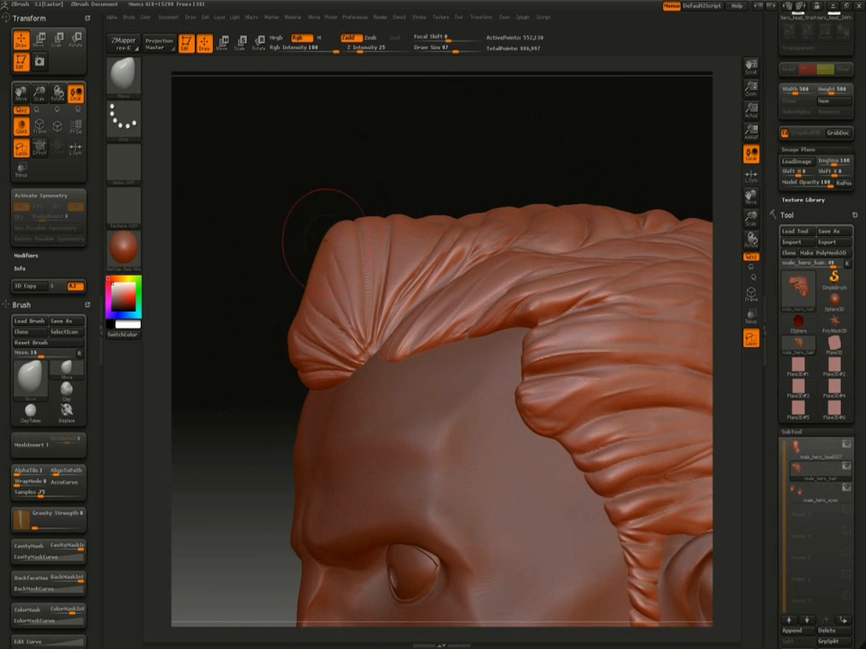
pyautogui.moveTo(342, 209)
pyautogui.keyDown('alt'); pyautogui.mouseDown()
pyautogui.moveTo(345, 236)
pyautogui.moveTo(357, 237)
pyautogui.mouseUp(); pyautogui.keyUp('alt')
# Pinch the strand creases on the front quiff, reducing the brush size between strokes.
pyautogui.press('b')
pyautogui.press('p')
pyautogui.press('i')
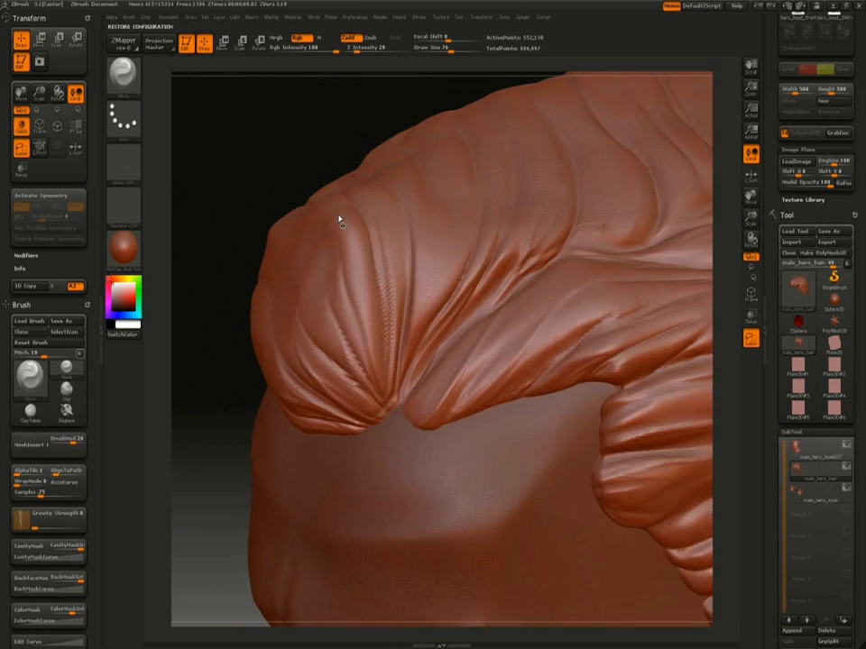
pyautogui.moveTo(359, 172); pyautogui.dragTo(348, 275)
pyautogui.press('[')
pyautogui.press('[')
pyautogui.moveTo(311, 163)
pyautogui.mouseDown()
pyautogui.moveTo(261, 188)
pyautogui.moveTo(259, 179)
pyautogui.moveTo(270, 230)
pyautogui.mouseUp()
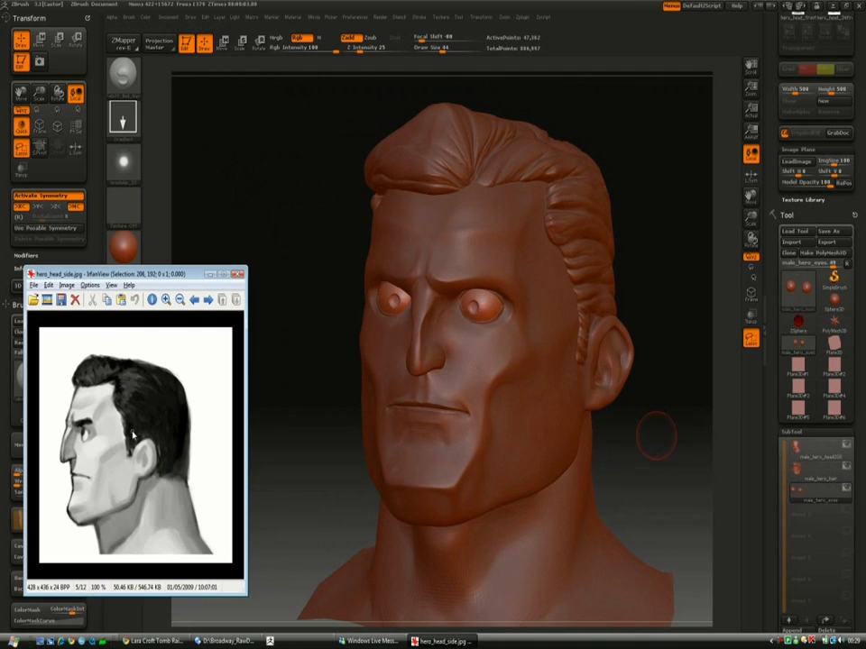
# Advance the reference viewer to another image and make the head the active subtool.
pyautogui.scroll(3, 132, 434)
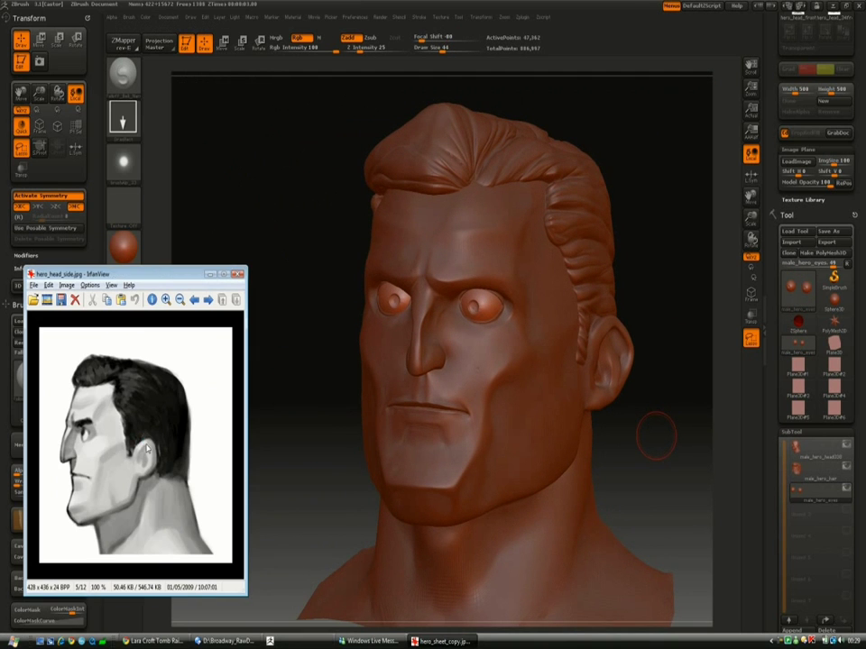
pyautogui.moveTo(318, 322); pyautogui.dragTo(356, 328)
pyautogui.keyDown('alt'); pyautogui.moveTo(312, 330); pyautogui.dragTo(298, 445); pyautogui.keyUp('alt')
pyautogui.click(812, 456)
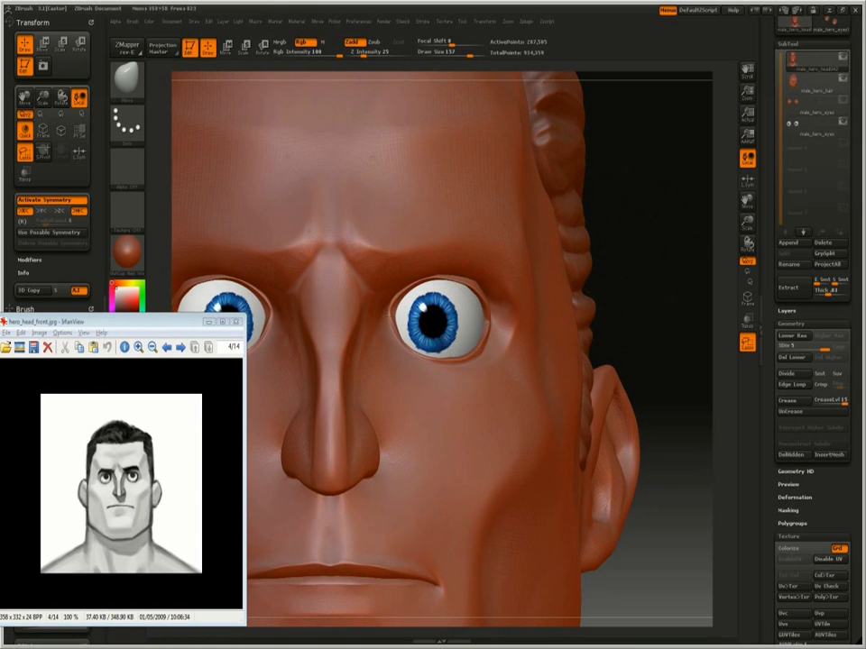
# Reshape the mesh around the eye with the Move brush at subdivision level 1, with the polygon frame shown.
pyautogui.moveTo(633, 263); pyautogui.dragTo(642, 311)
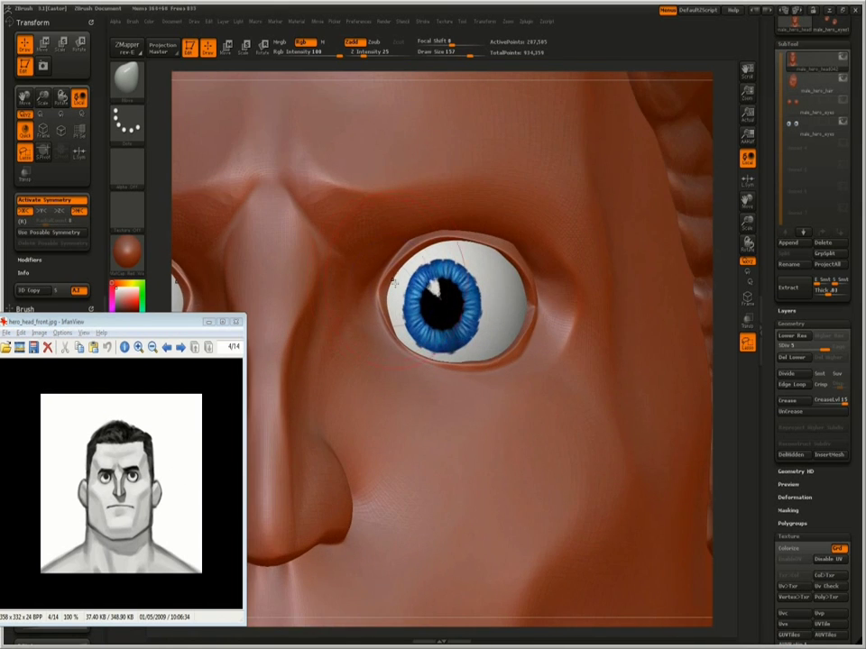
pyautogui.hotkey('shift', 'd')
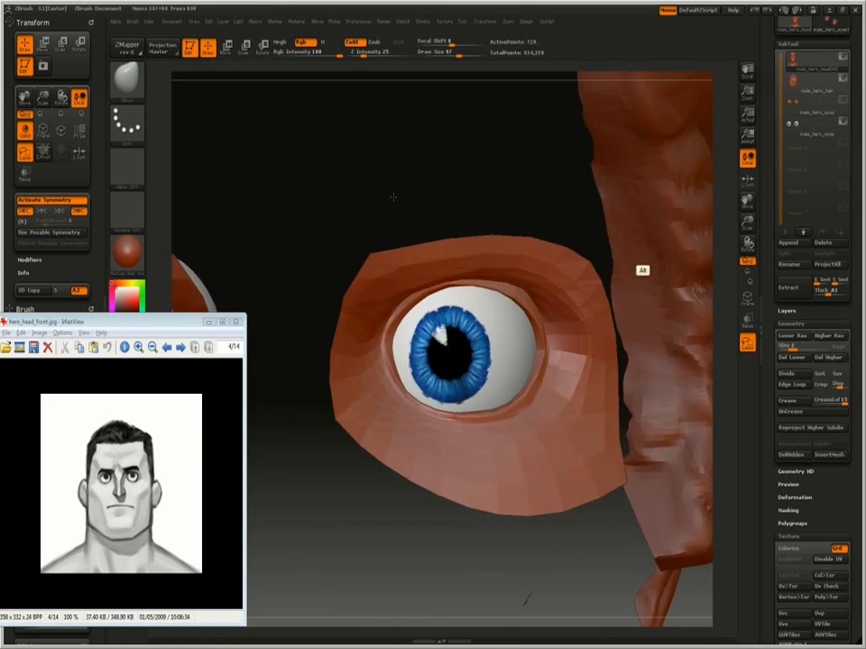
pyautogui.hotkey('shift', 'f')
pyautogui.hotkey('shift', 'd')
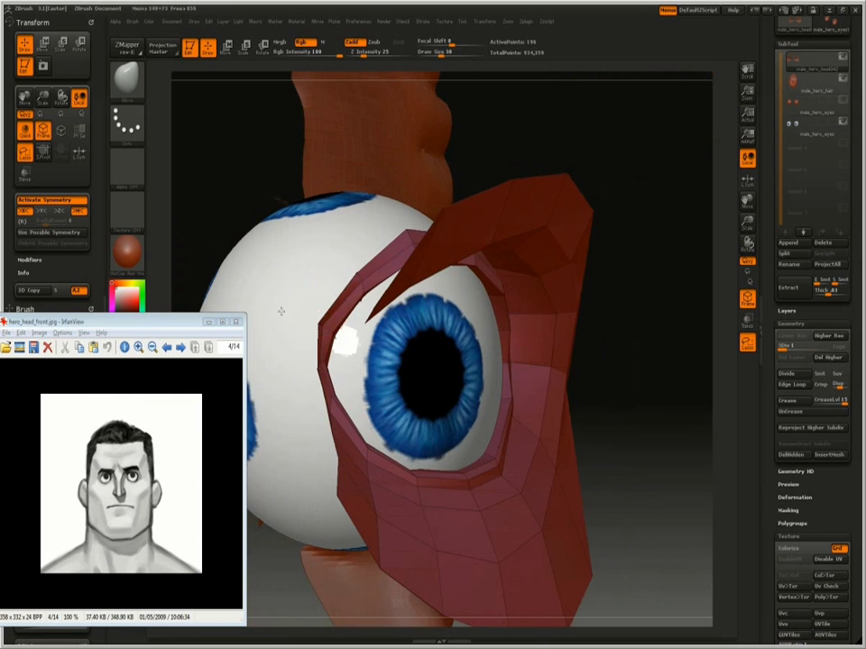
pyautogui.moveTo(292, 344)
pyautogui.mouseDown()
pyautogui.moveTo(600, 150)
pyautogui.moveTo(312, 354)
pyautogui.mouseUp()
pyautogui.moveTo(255, 330); pyautogui.dragTo(431, 501)
pyautogui.moveTo(543, 278)
pyautogui.mouseDown()
pyautogui.moveTo(546, 357)
pyautogui.moveTo(490, 213)
pyautogui.moveTo(417, 240)
pyautogui.mouseUp()
# Raise the head back to subdivision level 5 and turn off the polygon frame.
pyautogui.press('d')
pyautogui.press('d')
pyautogui.press('d')
pyautogui.hotkey('shift', 'f')
pyautogui.press('d')
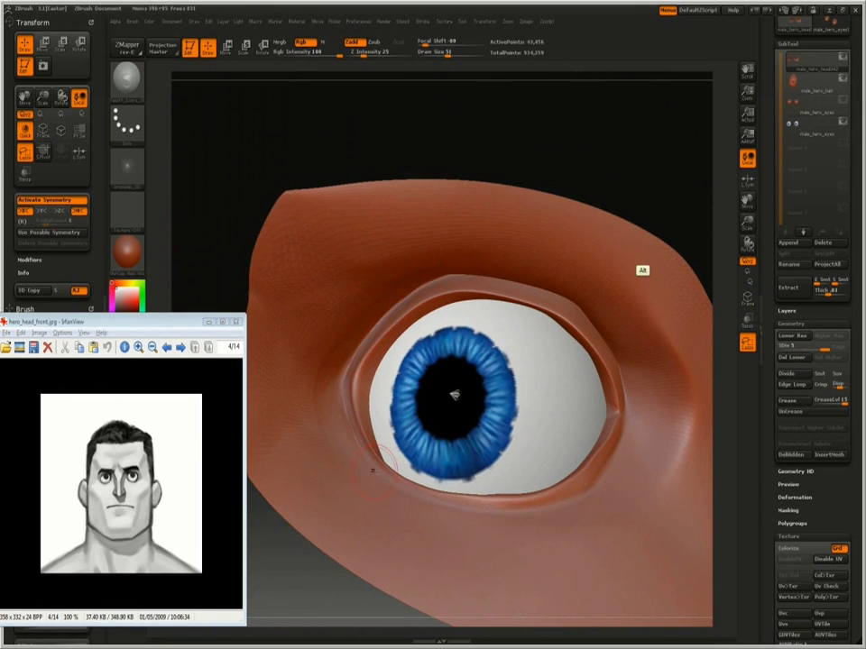
# Refine the eyelid shape around the eyeball using the Move brush at draw size 192.
pyautogui.moveTo(549, 172); pyautogui.dragTo(461, 303)
pyautogui.press('space')
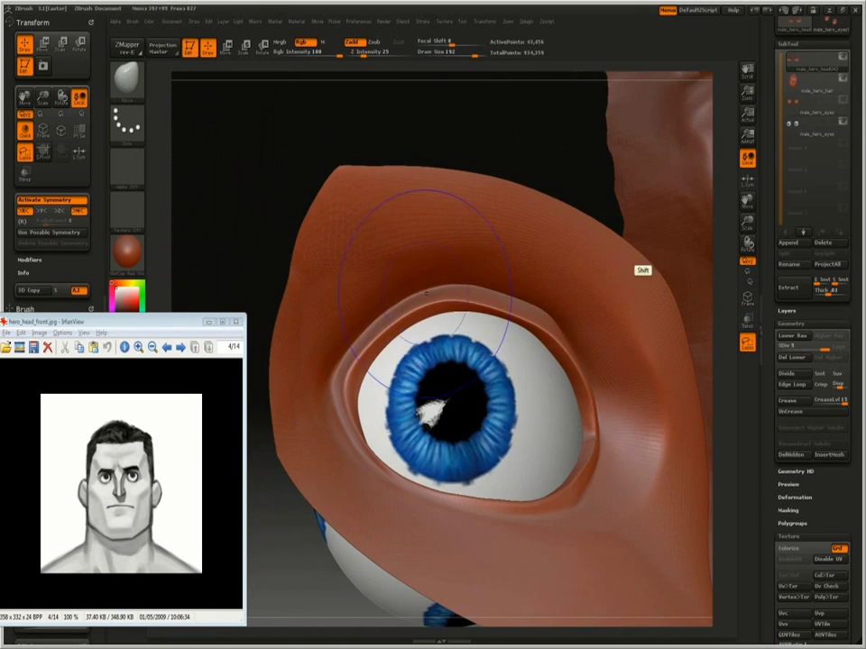
pyautogui.press('f')
pyautogui.moveTo(608, 235); pyautogui.dragTo(435, 512)
pyautogui.moveTo(572, 418)
pyautogui.mouseDown()
pyautogui.moveTo(539, 367)
pyautogui.moveTo(505, 396)
pyautogui.moveTo(585, 178)
pyautogui.moveTo(307, 407)
pyautogui.moveTo(400, 450)
pyautogui.moveTo(373, 431)
pyautogui.moveTo(325, 424)
pyautogui.moveTo(427, 451)
pyautogui.mouseUp()
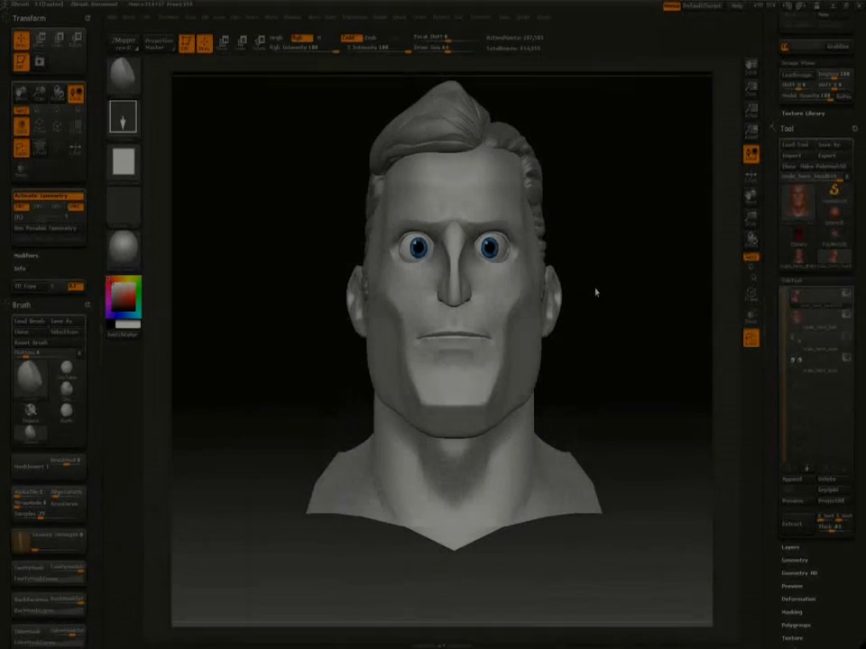
# Examine the grey-shaded head from the front, side and back, checking the face planes, ear and hair.
pyautogui.press('w')
pyautogui.moveTo(602, 279); pyautogui.dragTo(593, 286)
pyautogui.press('q')
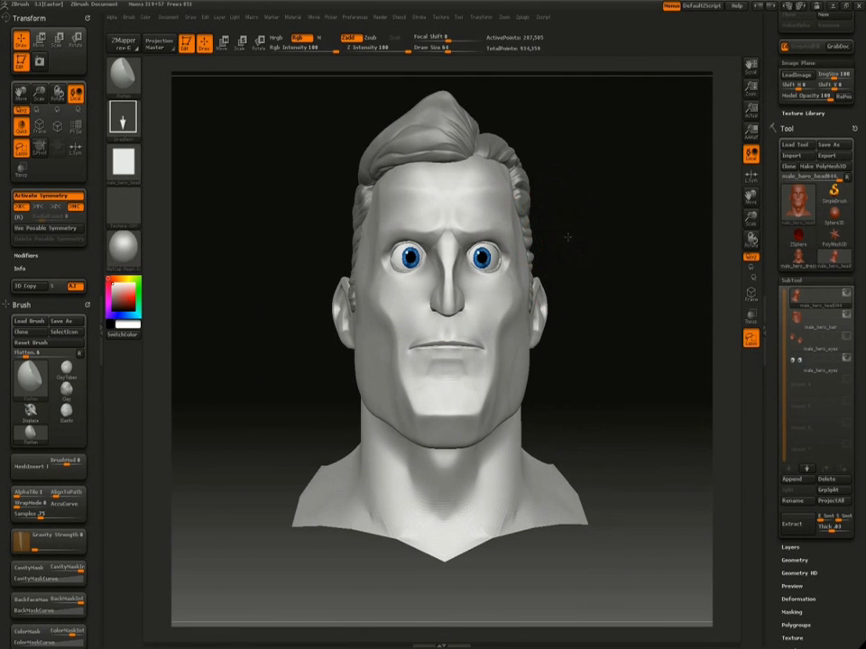
pyautogui.moveTo(560, 240)
pyautogui.mouseDown()
pyautogui.moveTo(586, 243)
pyautogui.moveTo(568, 257)
pyautogui.moveTo(571, 246)
pyautogui.moveTo(612, 248)
pyautogui.moveTo(611, 261)
pyautogui.moveTo(634, 257)
pyautogui.moveTo(594, 269)
pyautogui.moveTo(609, 260)
pyautogui.moveTo(402, 281)
pyautogui.mouseUp()
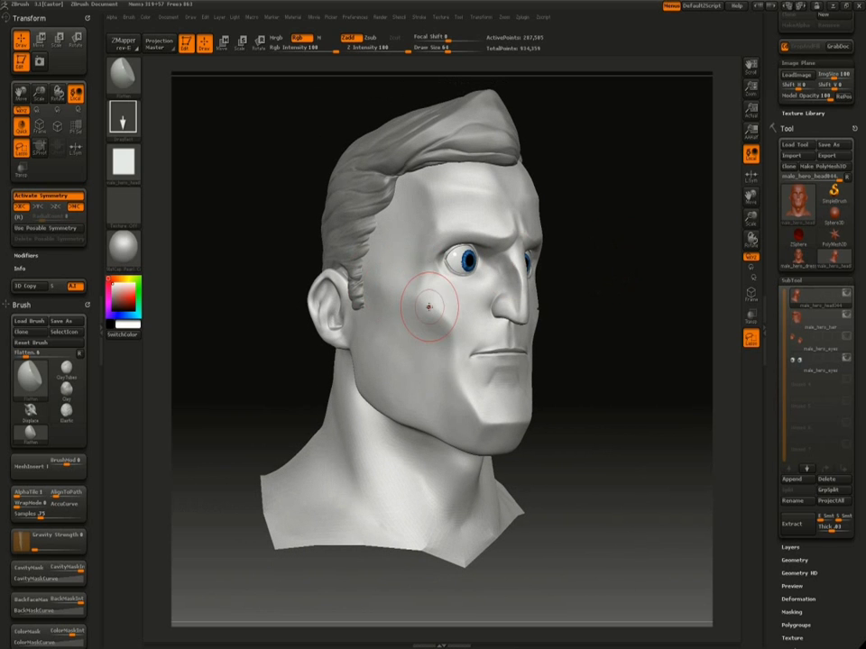
pyautogui.moveTo(590, 239)
pyautogui.mouseDown()
pyautogui.moveTo(637, 231)
pyautogui.moveTo(622, 172)
pyautogui.moveTo(613, 174)
pyautogui.mouseUp()
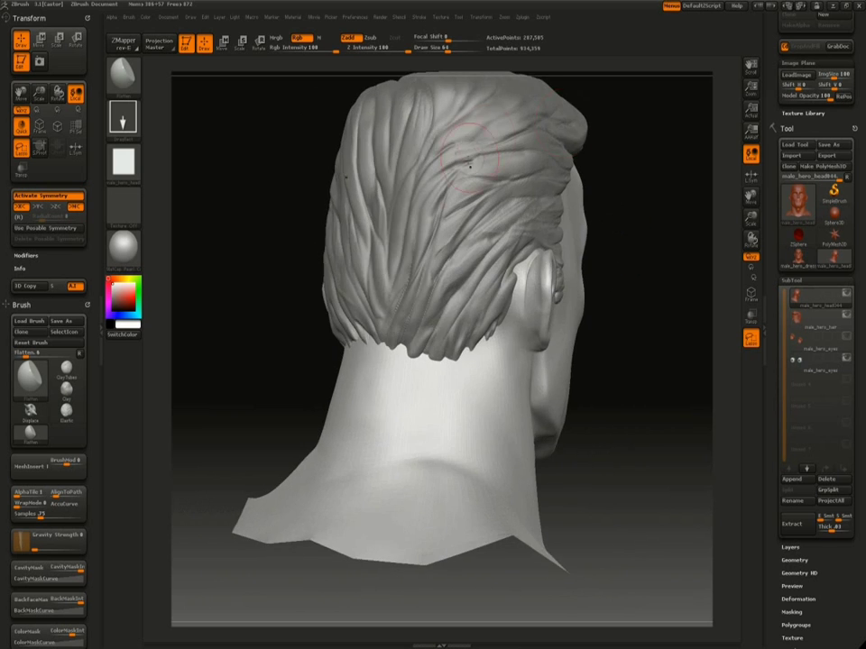
pyautogui.moveTo(576, 350); pyautogui.dragTo(483, 298)
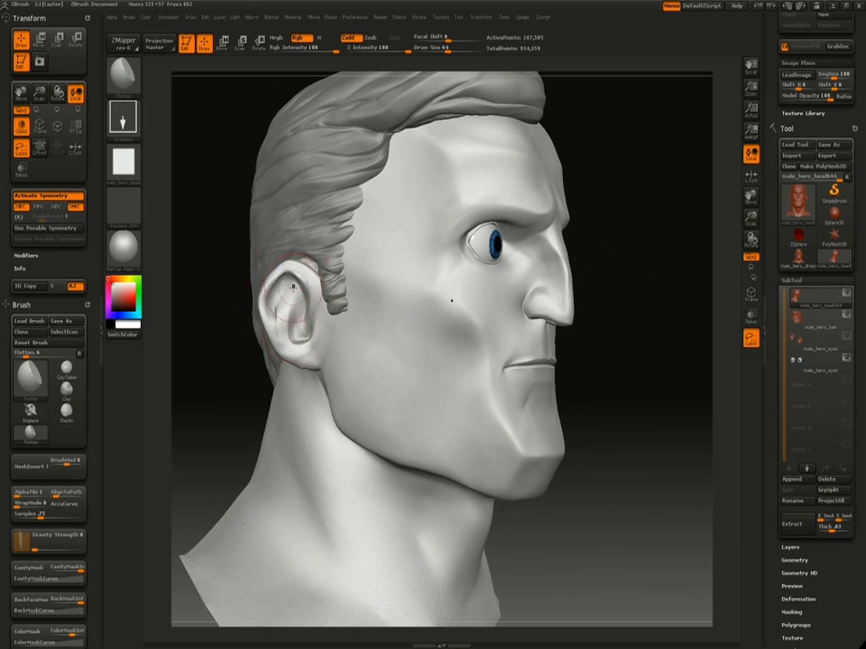
pyautogui.moveTo(613, 309); pyautogui.dragTo(361, 181)
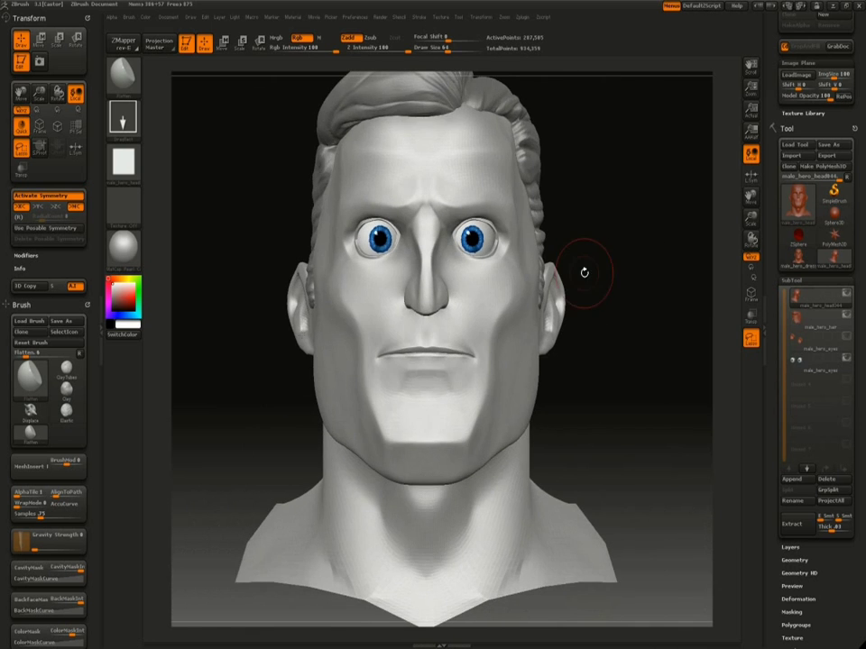
pyautogui.moveTo(599, 273); pyautogui.dragTo(589, 235)
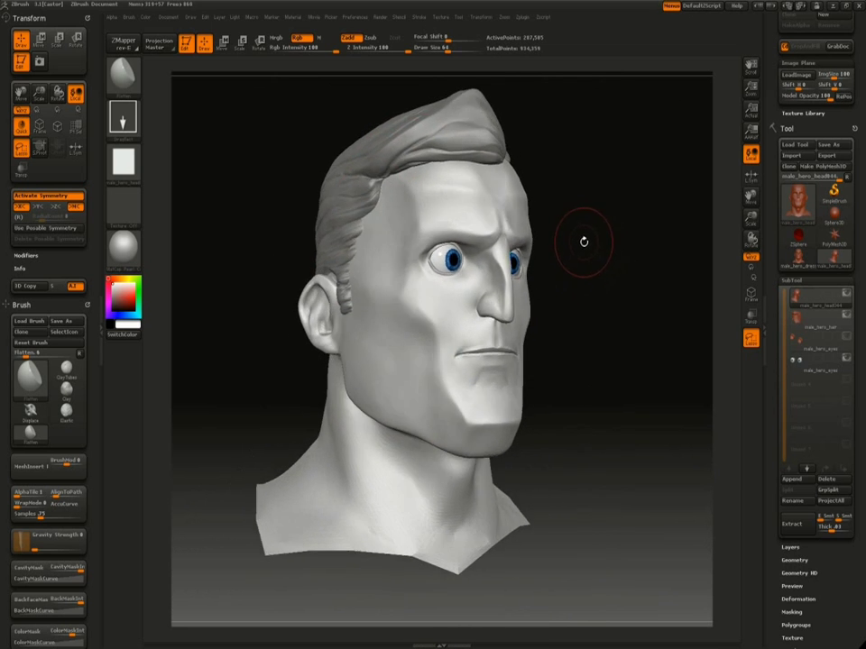
# Switch to IrfanView and compare paintover_a1.jpg with paintover_a0.jpg and the sculpted head.
pyautogui.hotkey('alt', 'Tab')
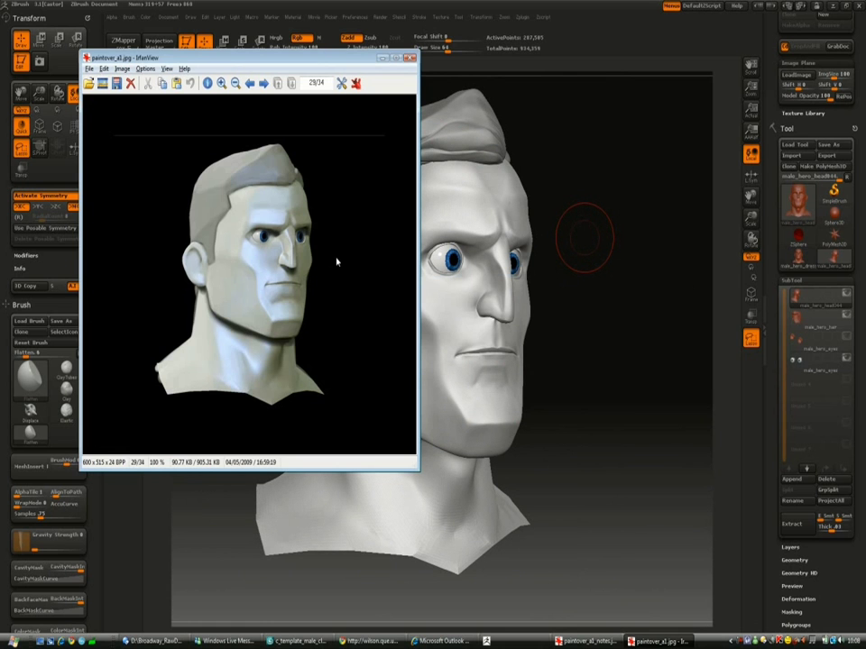
pyautogui.scroll(1, 245, 261)
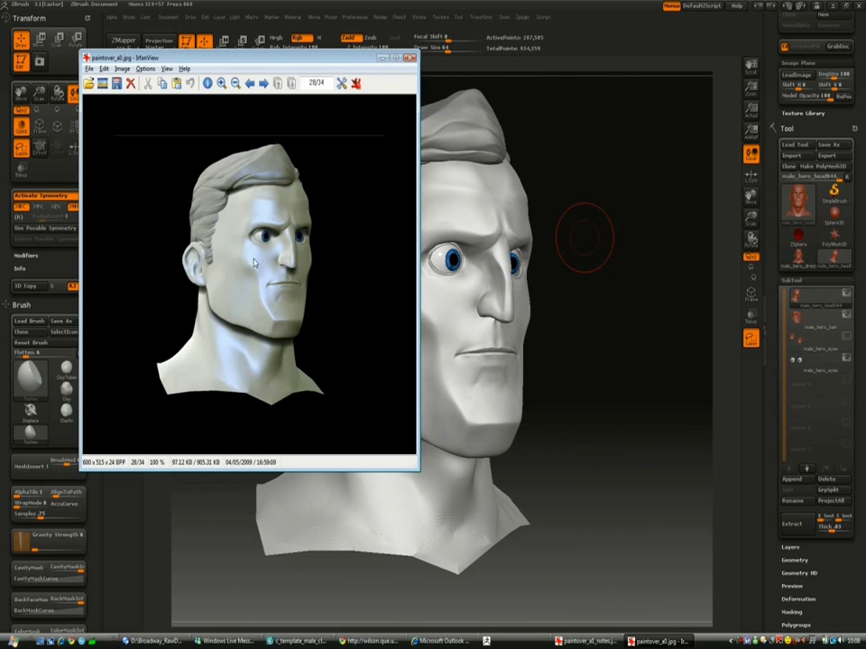
pyautogui.scroll(-1, 273, 234)
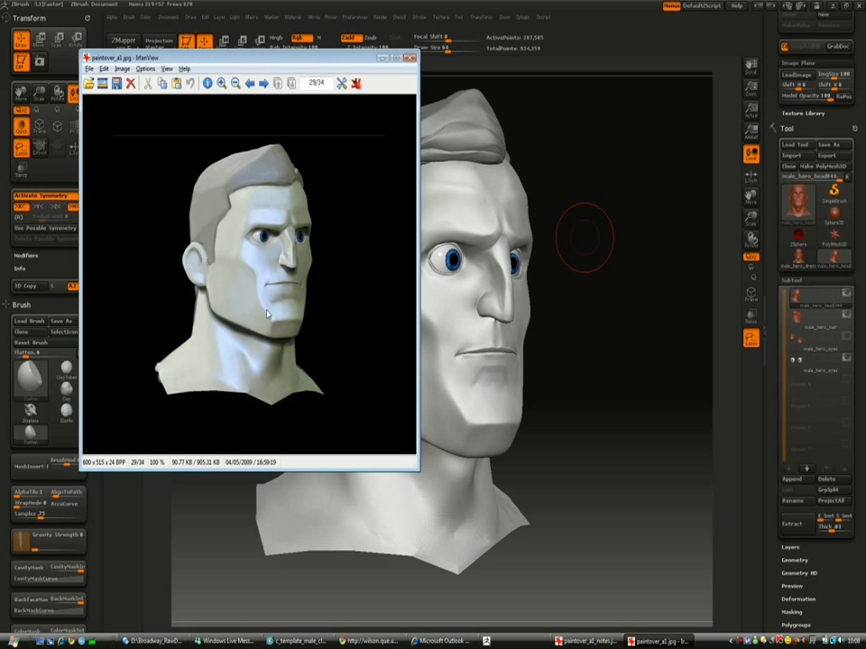
pyautogui.moveTo(584, 236)
pyautogui.mouseDown()
pyautogui.moveTo(580, 276)
pyautogui.moveTo(600, 242)
pyautogui.moveTo(590, 252)
pyautogui.mouseUp()
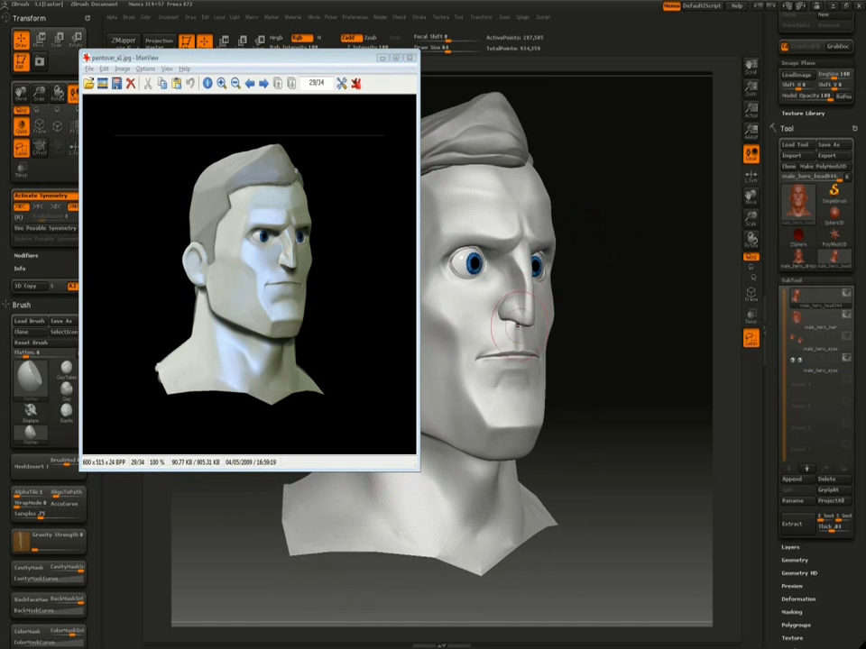
pyautogui.click(287, 281)
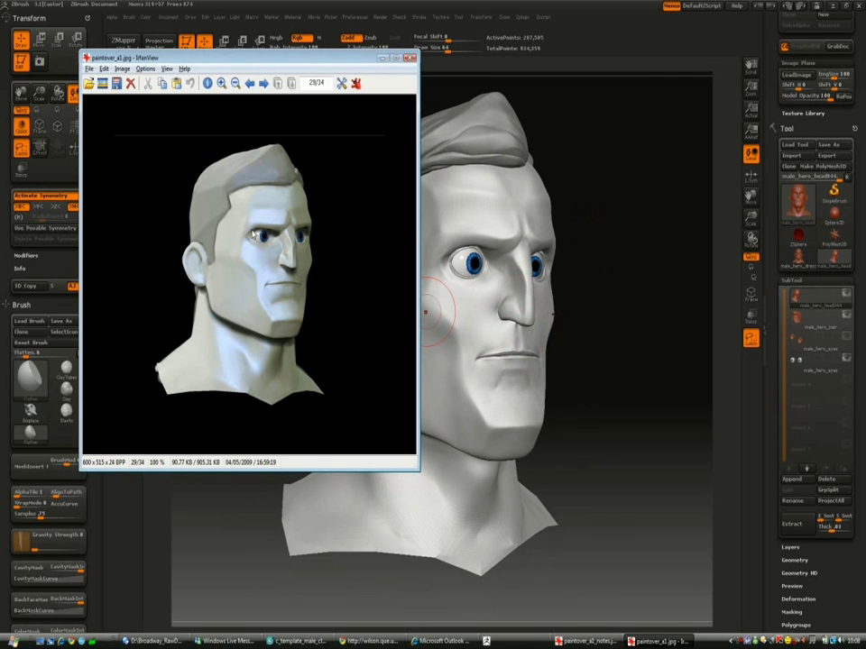
# Place the paintover_a1.jpg window beside the head and match its three-quarter view for side-by-side comparison.
pyautogui.moveTo(617, 185); pyautogui.dragTo(653, 199)
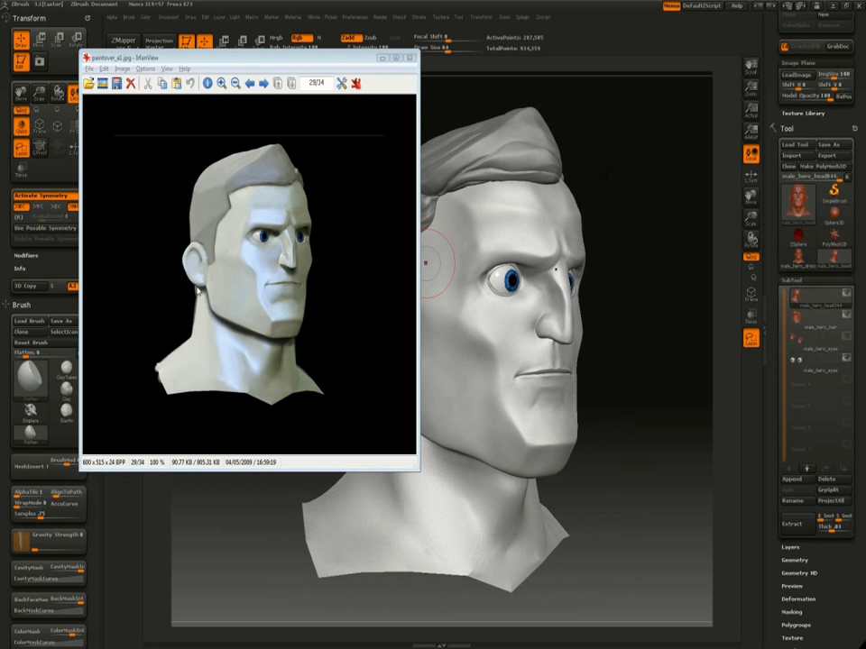
pyautogui.moveTo(589, 308); pyautogui.dragTo(478, 372)
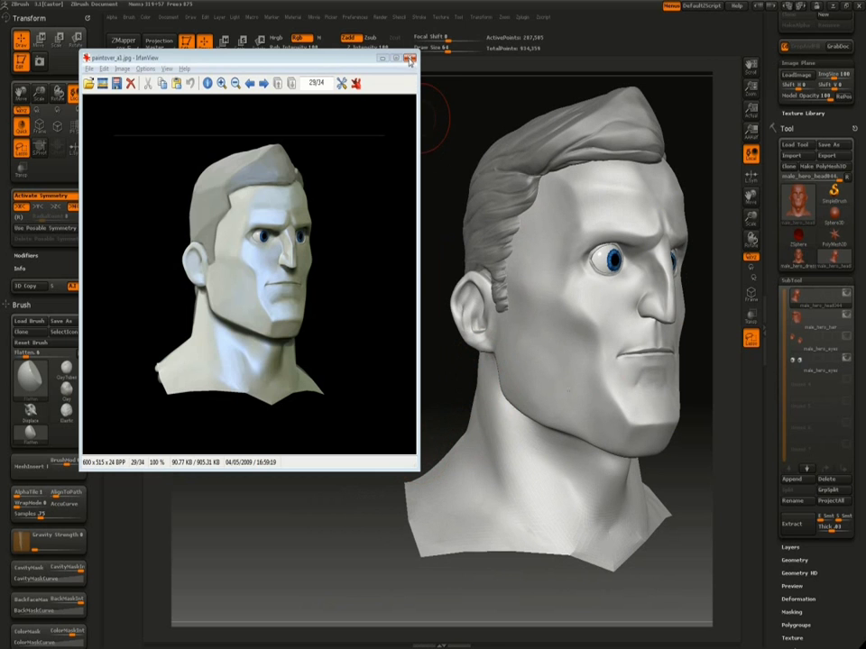
pyautogui.moveTo(363, 65); pyautogui.dragTo(224, 166)
pyautogui.moveTo(409, 230); pyautogui.dragTo(405, 229)
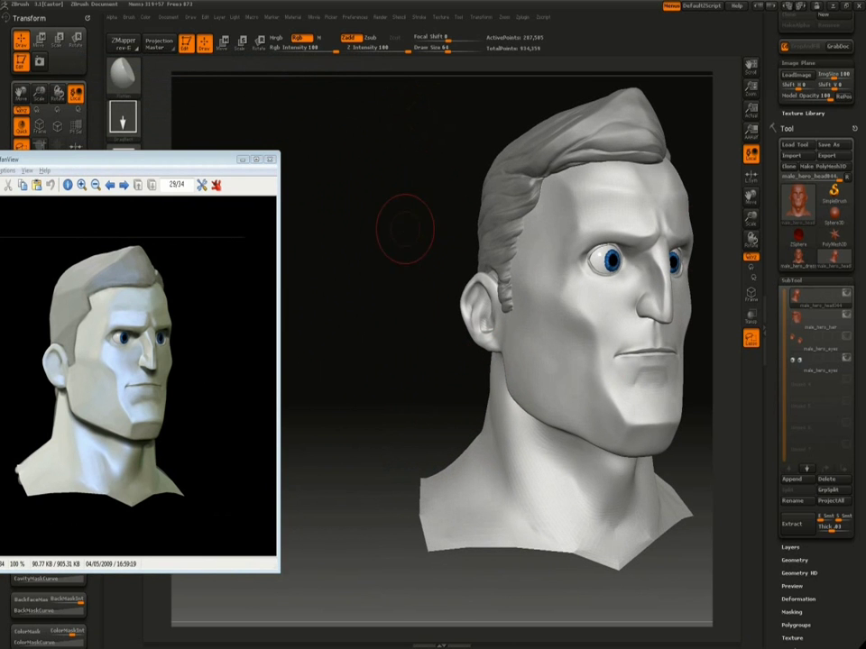
# Switch to the male_hero_dressed head and compare it with the paintover from the side, front and three-quarter views.
pyautogui.click(798, 259)
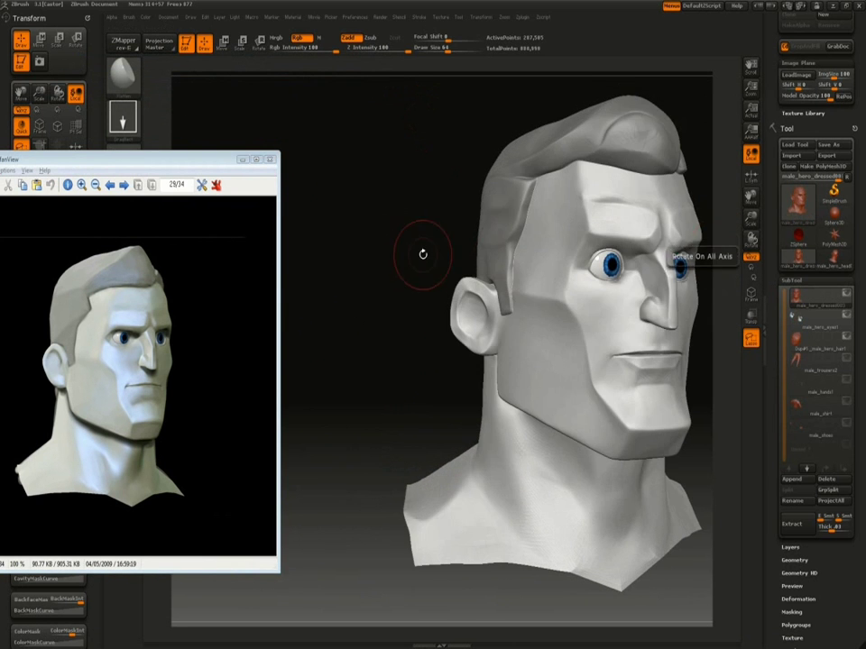
pyautogui.keyDown('alt'); pyautogui.click(395, 236); pyautogui.keyUp('alt')
pyautogui.moveTo(606, 214); pyautogui.dragTo(600, 261)
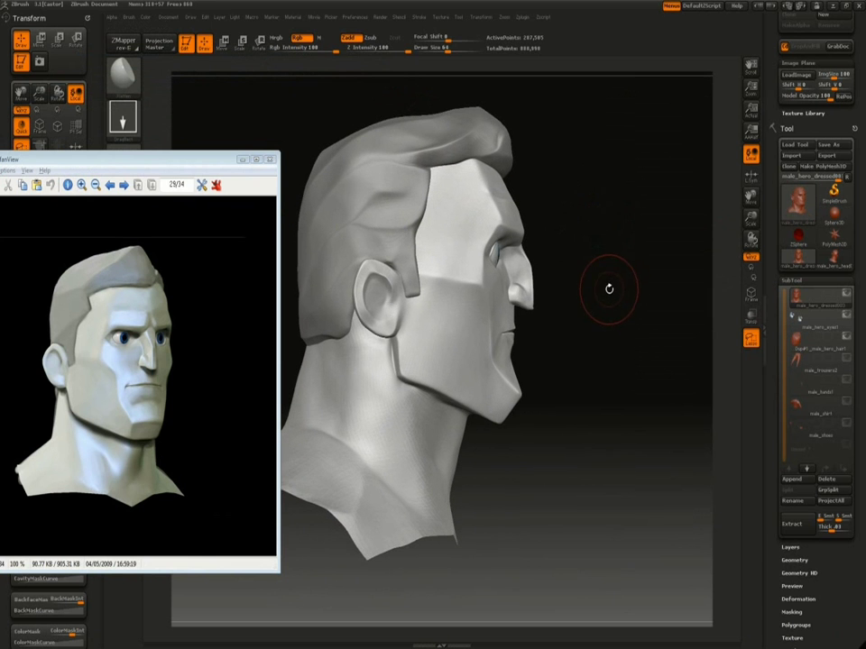
pyautogui.moveTo(604, 303); pyautogui.dragTo(521, 305)
pyautogui.keyDown('alt'); pyautogui.moveTo(668, 237); pyautogui.dragTo(570, 226); pyautogui.keyUp('alt')
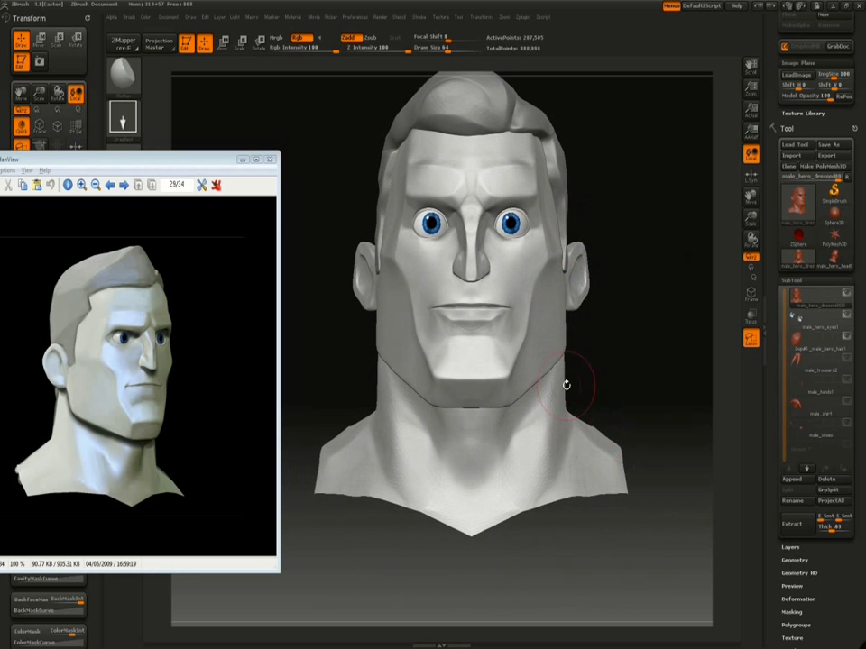
pyautogui.moveTo(349, 220); pyautogui.dragTo(406, 223)
pyautogui.keyDown('alt'); pyautogui.moveTo(543, 192); pyautogui.dragTo(633, 246); pyautogui.keyUp('alt')
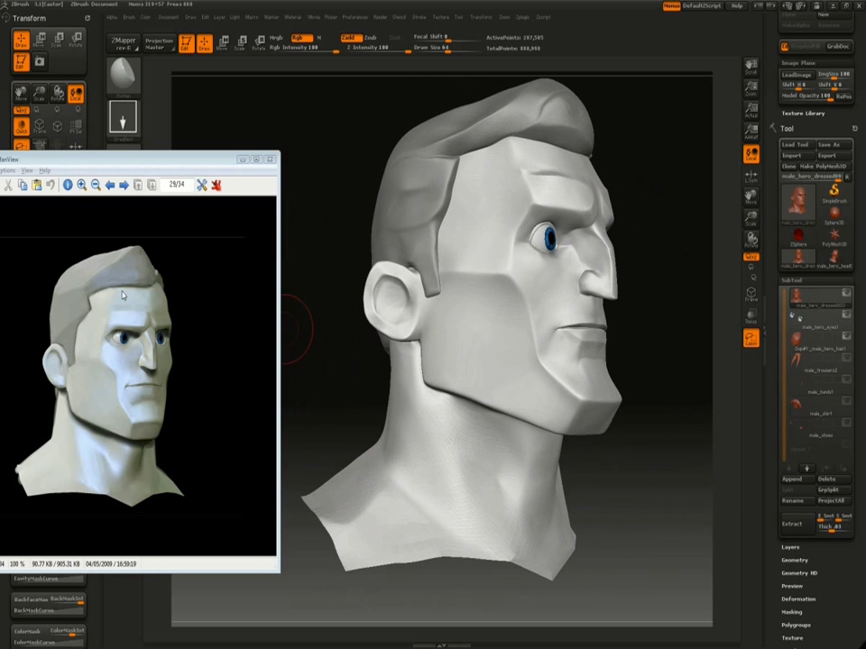
pyautogui.moveTo(355, 166); pyautogui.dragTo(332, 248)
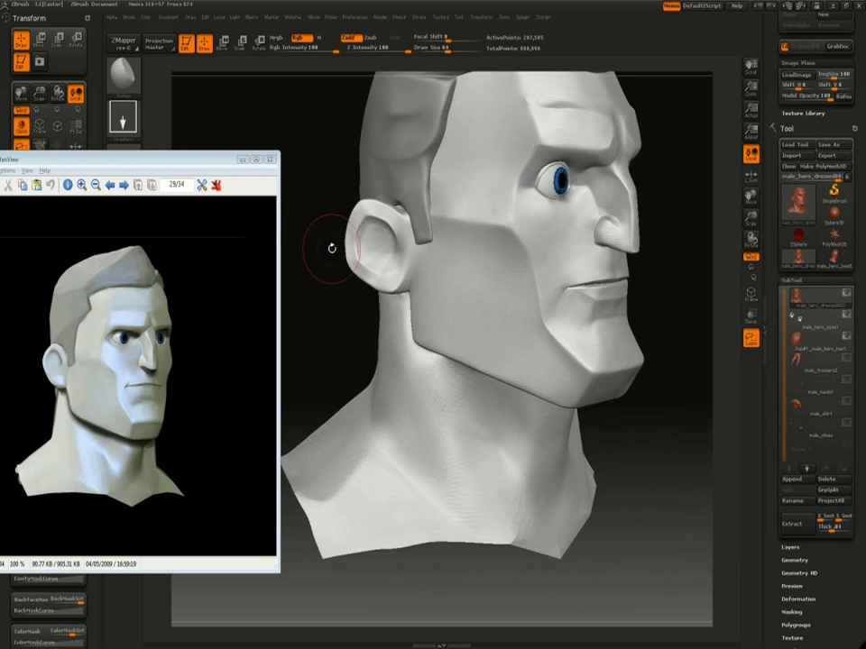
# Minimise the paintover image and try the ClayTubes brush on the flat cheek plane in front of the ear.
pyautogui.click(242, 160)
pyautogui.moveTo(257, 357)
pyautogui.mouseDown()
pyautogui.moveTo(257, 300)
pyautogui.moveTo(251, 330)
pyautogui.moveTo(180, 174)
pyautogui.mouseUp()
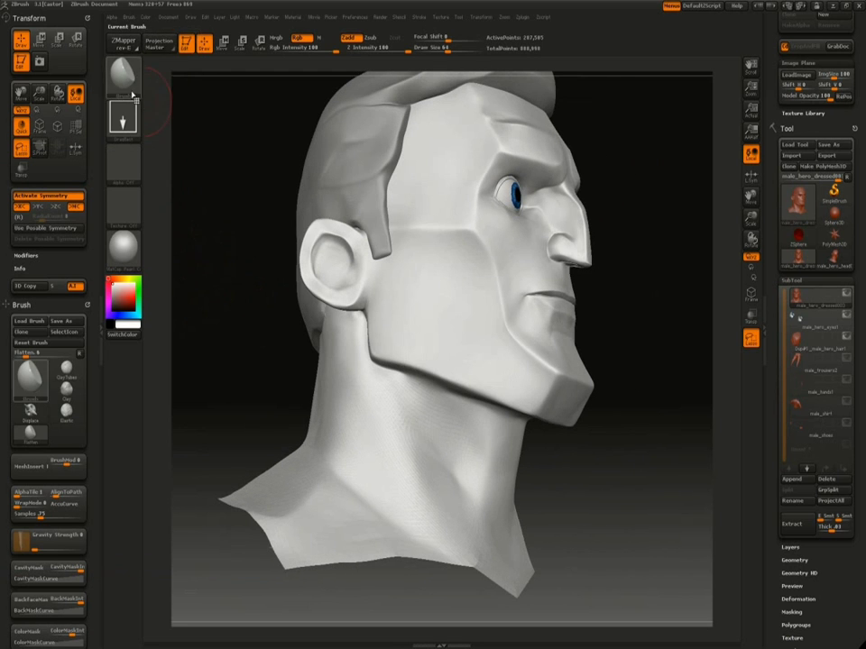
pyautogui.moveTo(251, 375); pyautogui.dragTo(438, 243)
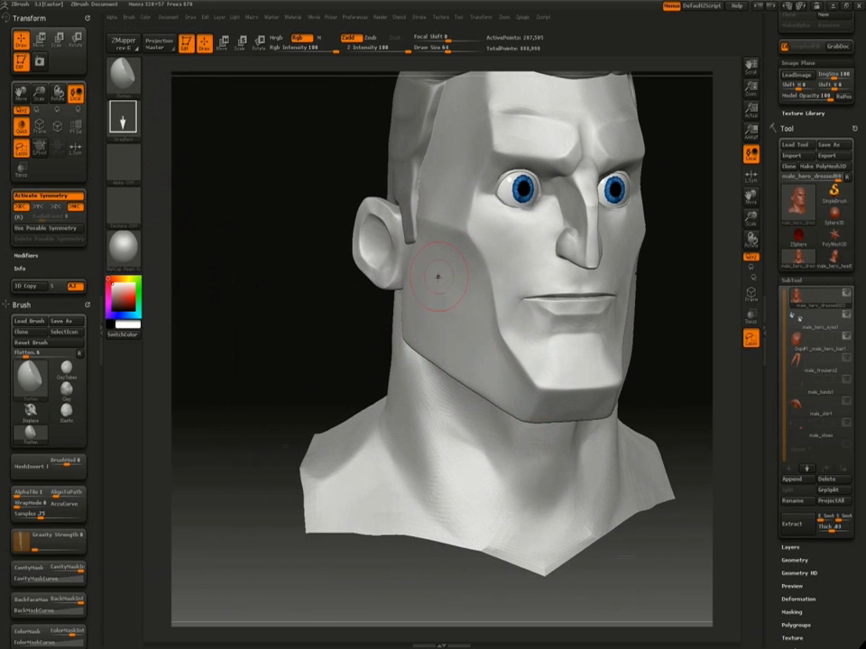
pyautogui.press('b')
pyautogui.press('c')
pyautogui.press('t')
pyautogui.moveTo(310, 350)
pyautogui.mouseDown()
pyautogui.moveTo(414, 293)
pyautogui.moveTo(410, 316)
pyautogui.moveTo(424, 299)
pyautogui.moveTo(416, 325)
pyautogui.moveTo(431, 307)
pyautogui.moveTo(408, 332)
pyautogui.moveTo(424, 311)
pyautogui.mouseUp()
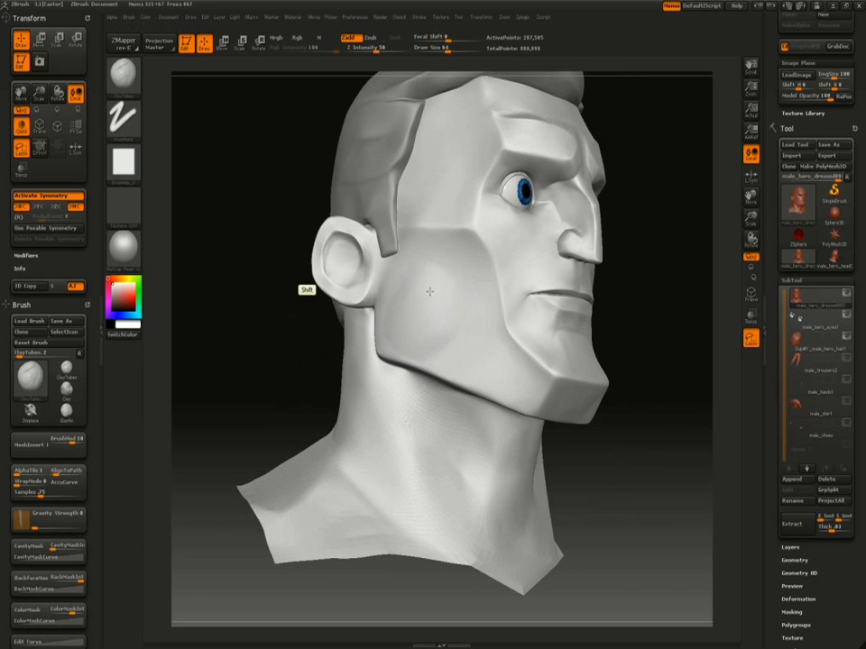
pyautogui.moveTo(270, 377); pyautogui.dragTo(184, 126)
# Work over the cheek plane with the Flatten brush at draw size 64 and smooth out the stroke marks.
pyautogui.click(124, 74)
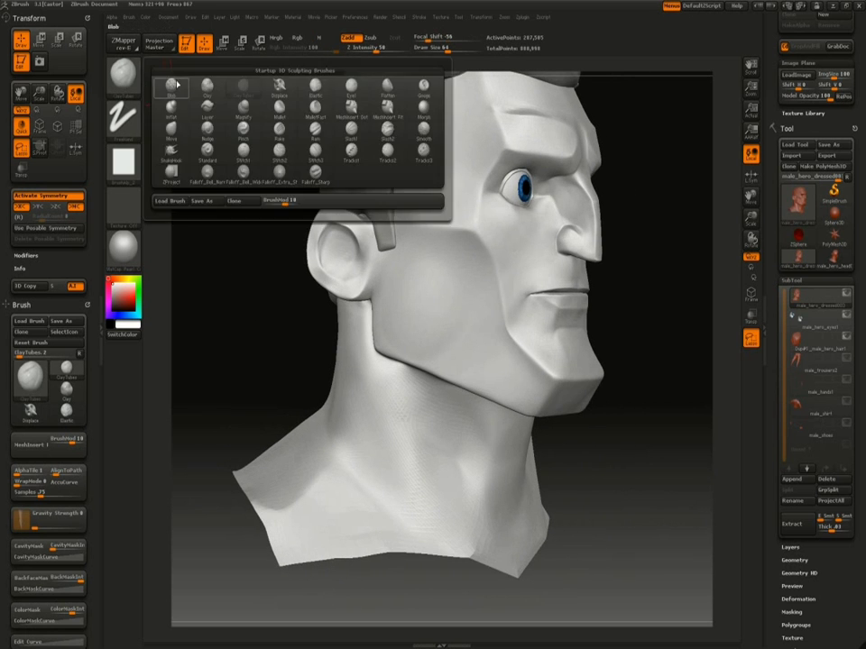
pyautogui.click(390, 85)
pyautogui.moveTo(436, 340)
pyautogui.mouseDown()
pyautogui.moveTo(424, 261)
pyautogui.moveTo(429, 290)
pyautogui.moveTo(380, 311)
pyautogui.moveTo(444, 348)
pyautogui.mouseUp()
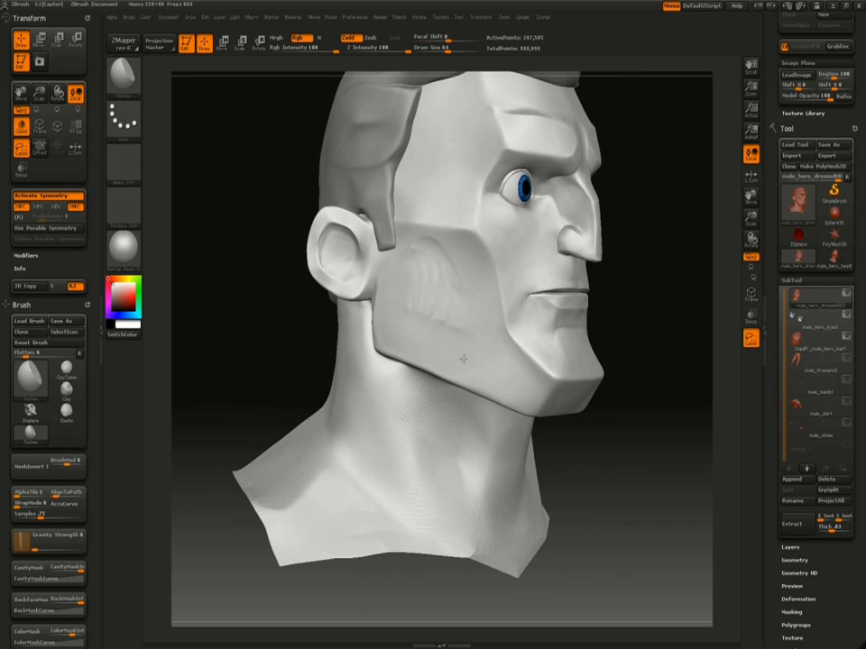
pyautogui.press('shift')
pyautogui.keyDown('shift'); pyautogui.moveTo(455, 302); pyautogui.dragTo(401, 299); pyautogui.keyUp('shift')
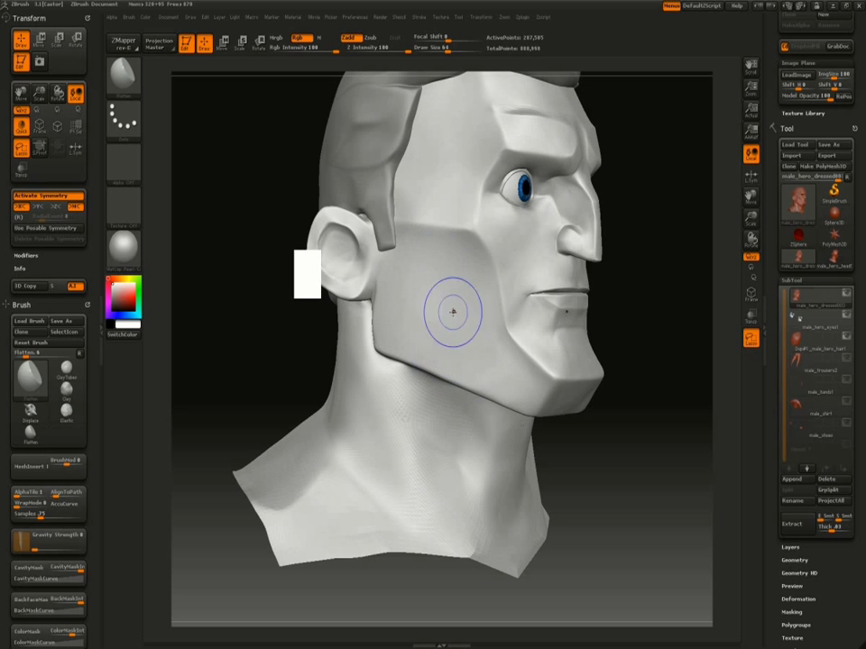
# Drop the head to its coarse subdivision level, show the polyframe, and examine the edge flow and polygroups around the eyes, mouth and jaw.
pyautogui.moveTo(662, 292); pyautogui.dragTo(640, 304)
pyautogui.hotkey('shift', 'd')
pyautogui.hotkey('shift', 'd')
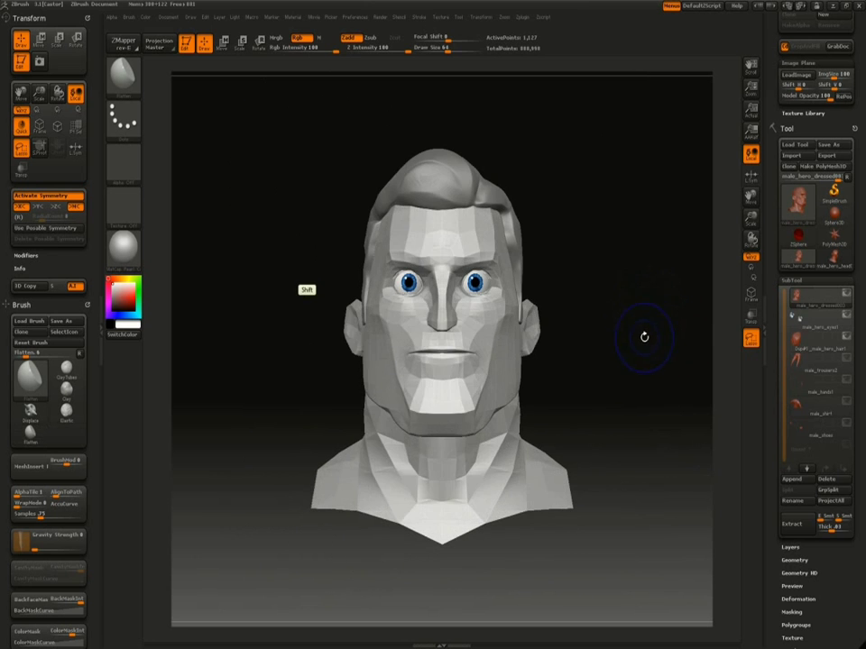
pyautogui.hotkey('shift', 'f')
pyautogui.moveTo(636, 354); pyautogui.dragTo(492, 267)
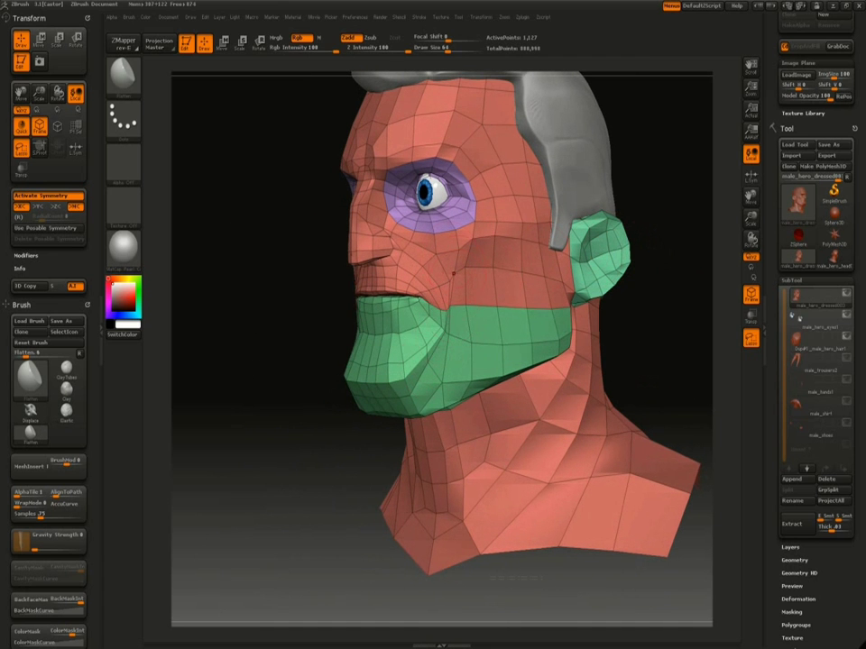
pyautogui.moveTo(298, 476); pyautogui.dragTo(307, 253)
pyautogui.moveTo(349, 367); pyautogui.dragTo(284, 428)
pyautogui.moveTo(300, 270); pyautogui.dragTo(311, 317)
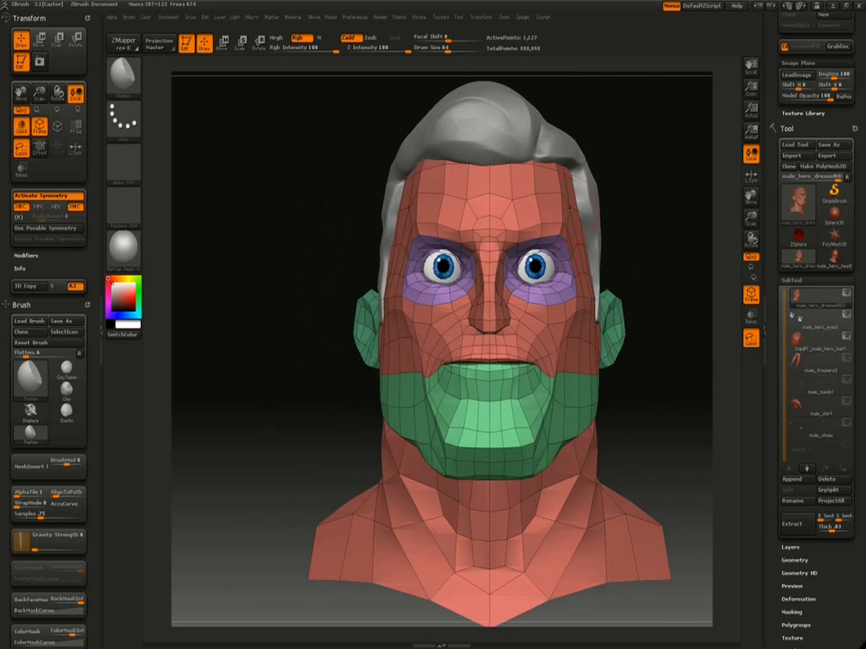
pyautogui.moveTo(648, 248); pyautogui.dragTo(616, 277)
# Switch to 3ds Max and examine the shaded low-poly head without wireframe in three-quarter view and framed in the Back view.
pyautogui.hotkey('alt', 'Tab')
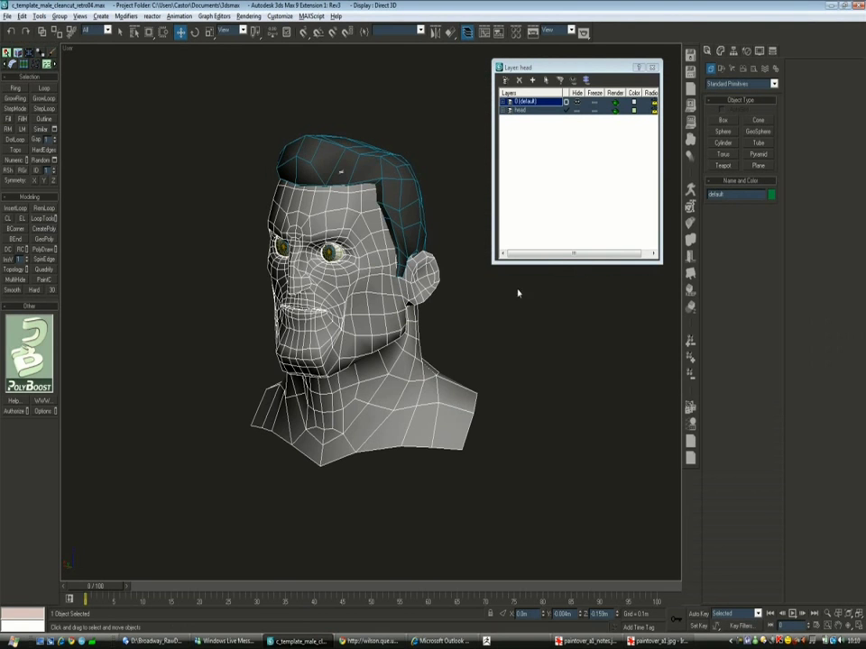
pyautogui.keyDown('alt'); pyautogui.moveTo(578, 272); pyautogui.dragTo(550, 275, button='middle'); pyautogui.keyUp('alt')
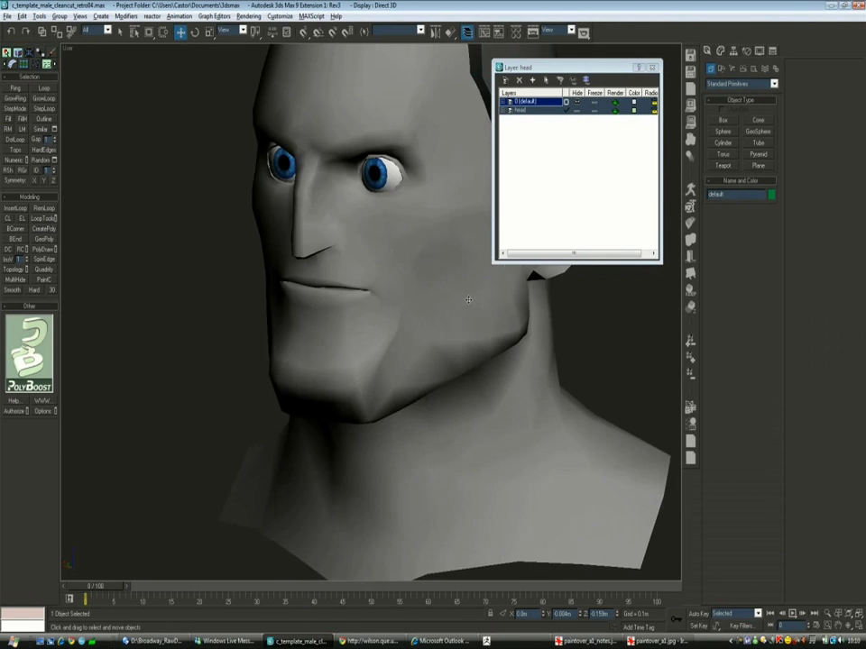
pyautogui.keyDown('alt'); pyautogui.moveTo(505, 288); pyautogui.dragTo(468, 298, button='middle'); pyautogui.keyUp('alt')
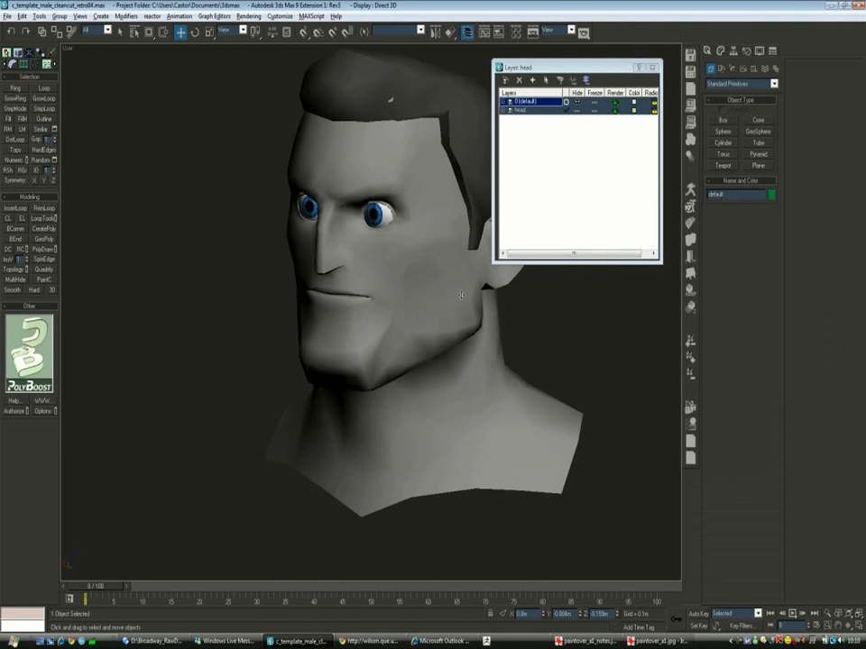
pyautogui.scroll(-3, 460, 295)
pyautogui.scroll(-4, 340, 334)
pyautogui.moveTo(381, 430); pyautogui.dragTo(391, 324, button='middle')
pyautogui.press('k')
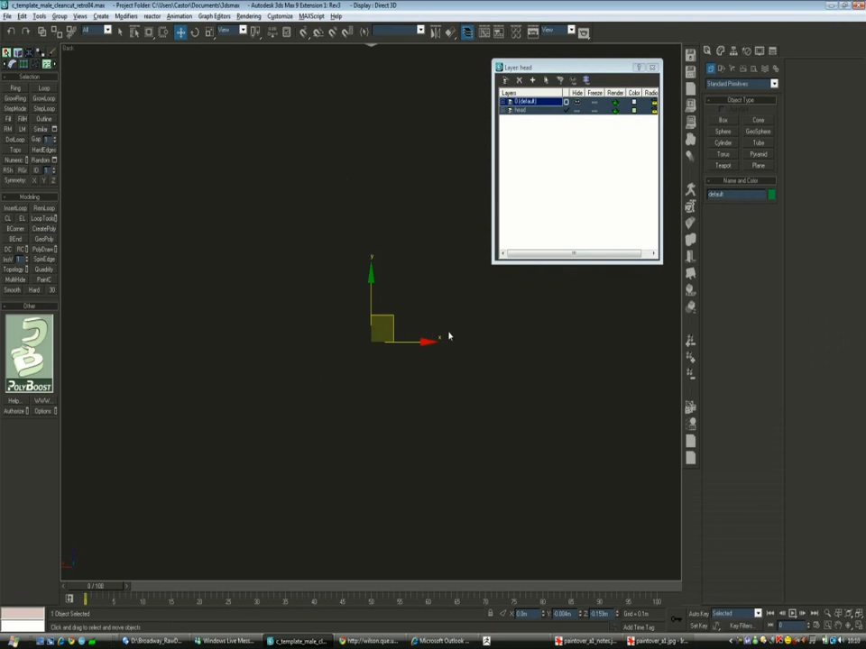
pyautogui.press('z')
pyautogui.scroll(-2, 432, 299)
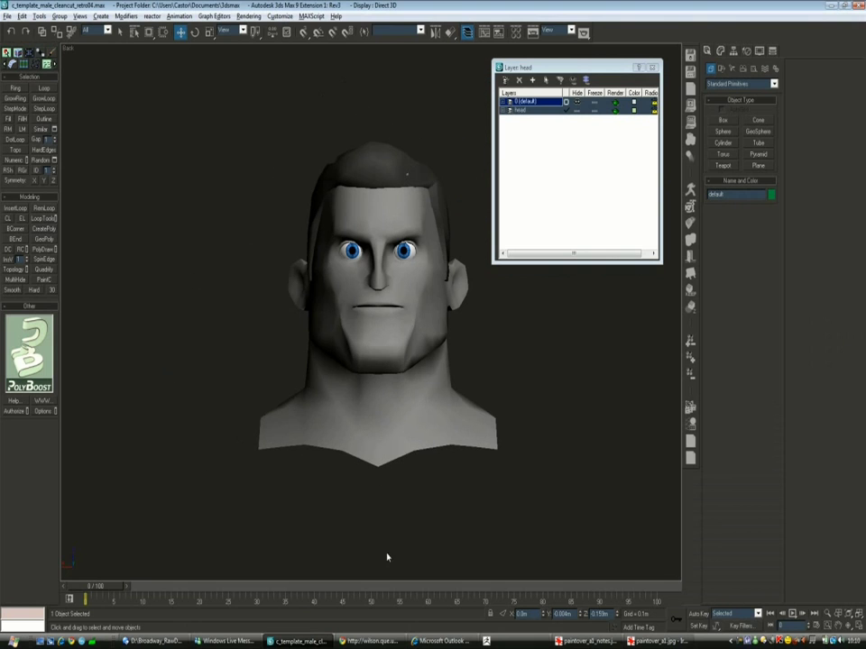